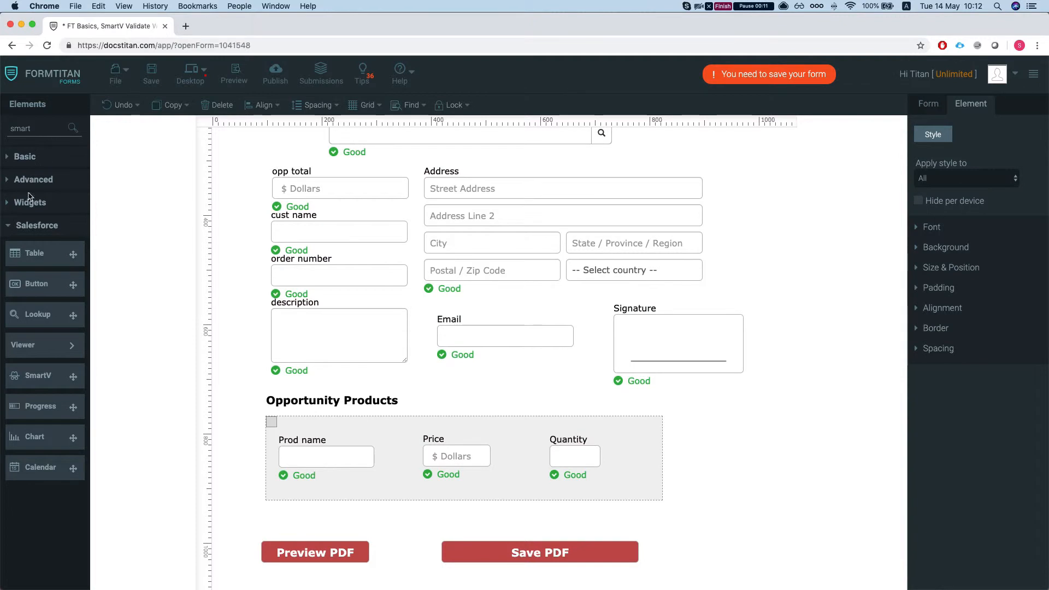
Place a SmartV element between the Email field and the Opportunity Products heading, and map it to the Salesforce Contact object.
left_click_drag(60, 376, 484, 389)
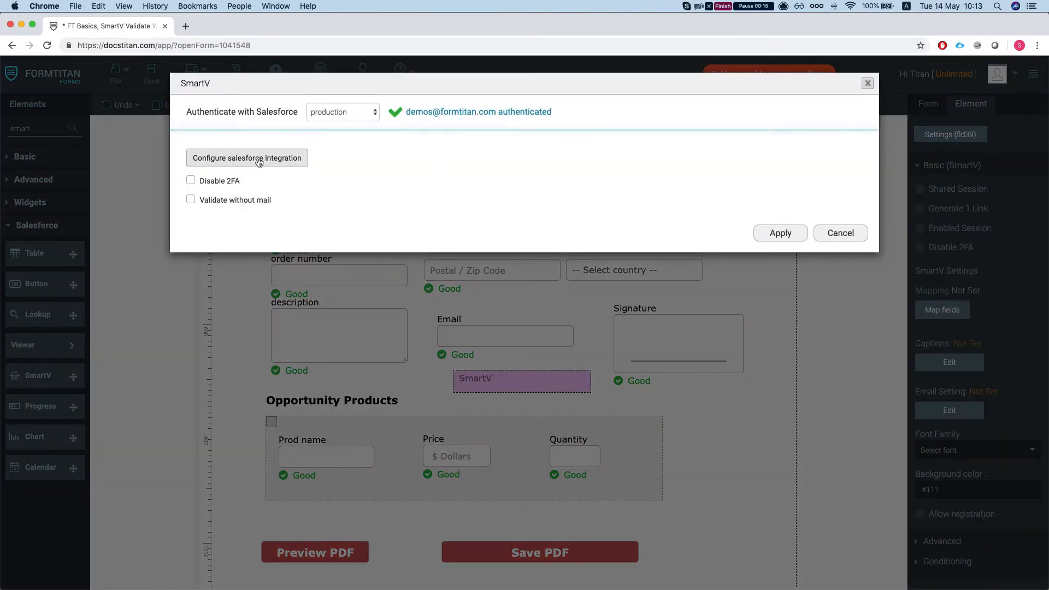
left_click(260, 158)
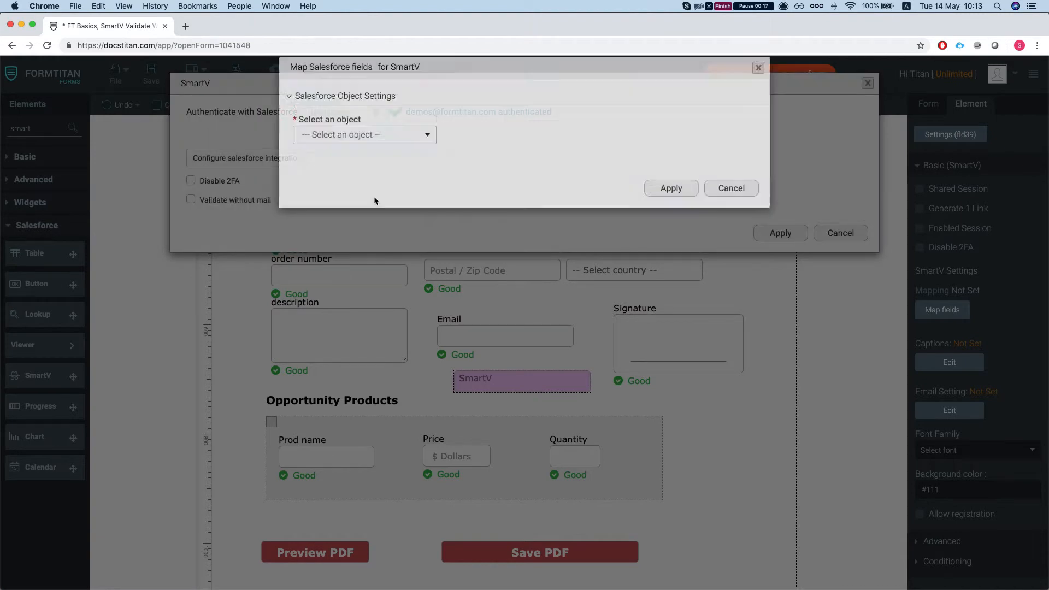
left_click(383, 154)
type("contact")
key("Down")
key("Down")
key("Return")
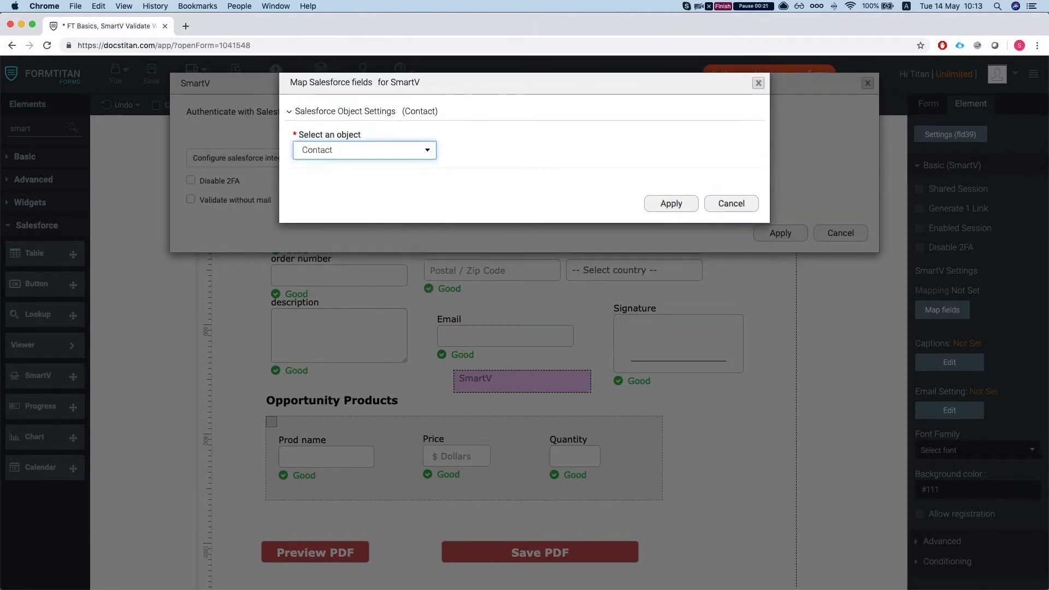
left_click(676, 243)
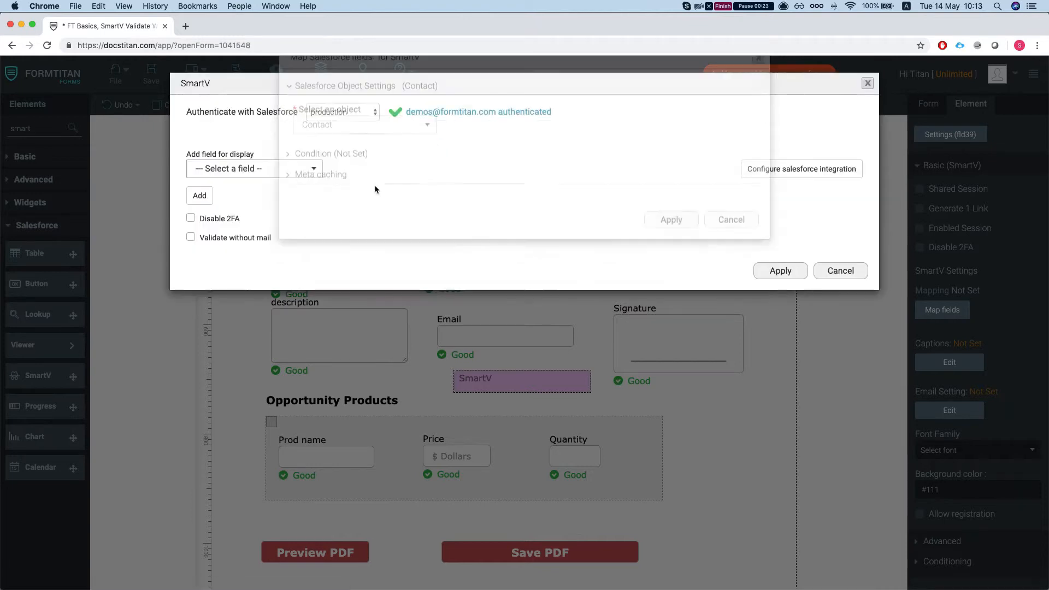
Add First Name as a display field in the SmartV mapping.
left_click(249, 170)
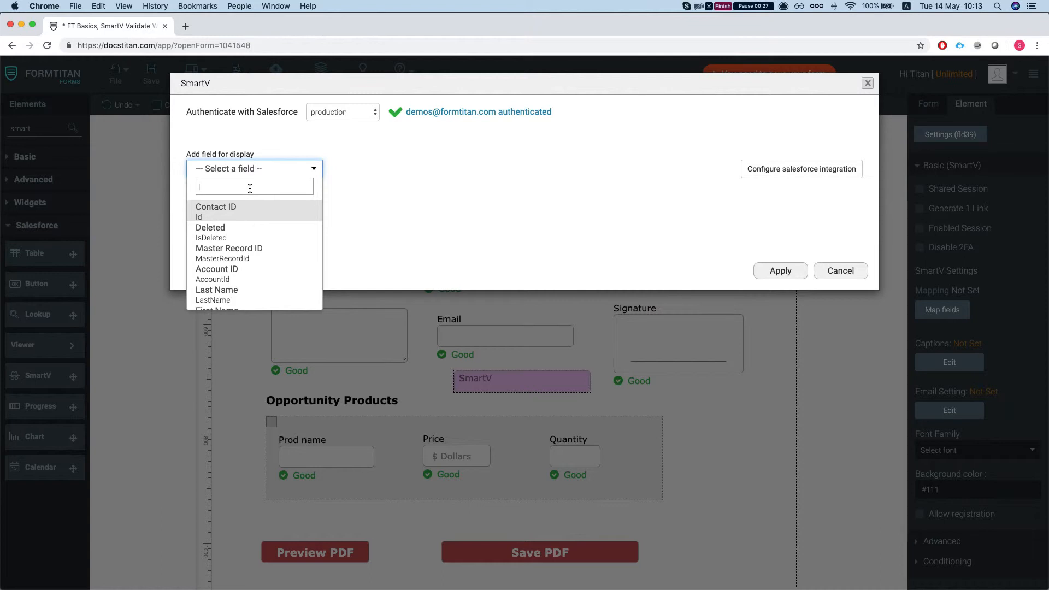
scroll(245, 279, "down", 2)
left_click(243, 280)
left_click(200, 195)
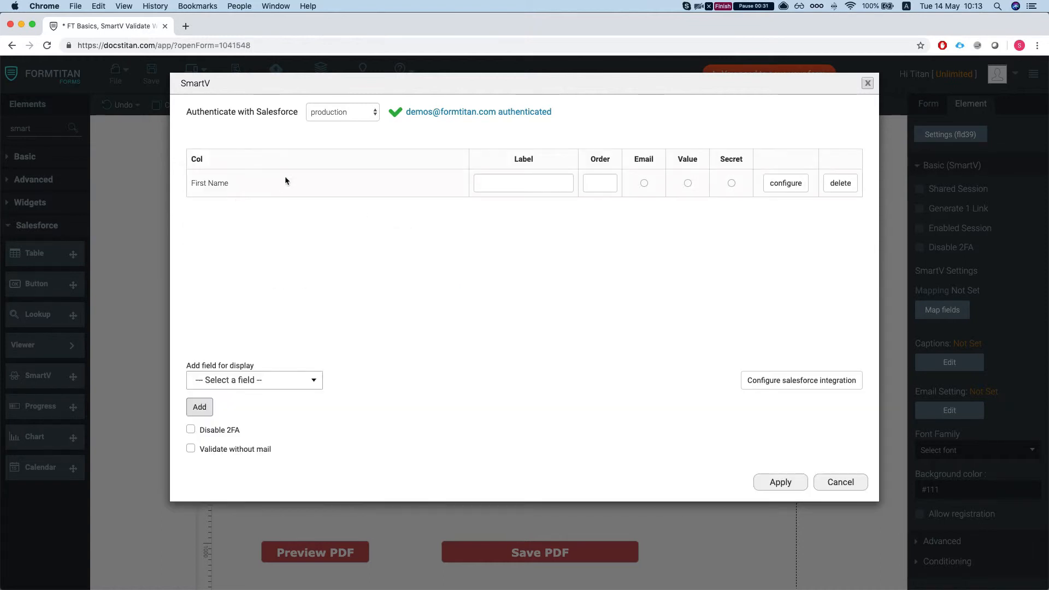
Add Mobile Phone as a second display field in the SmartV mapping.
left_click(257, 381)
scroll(260, 464, "down", 1)
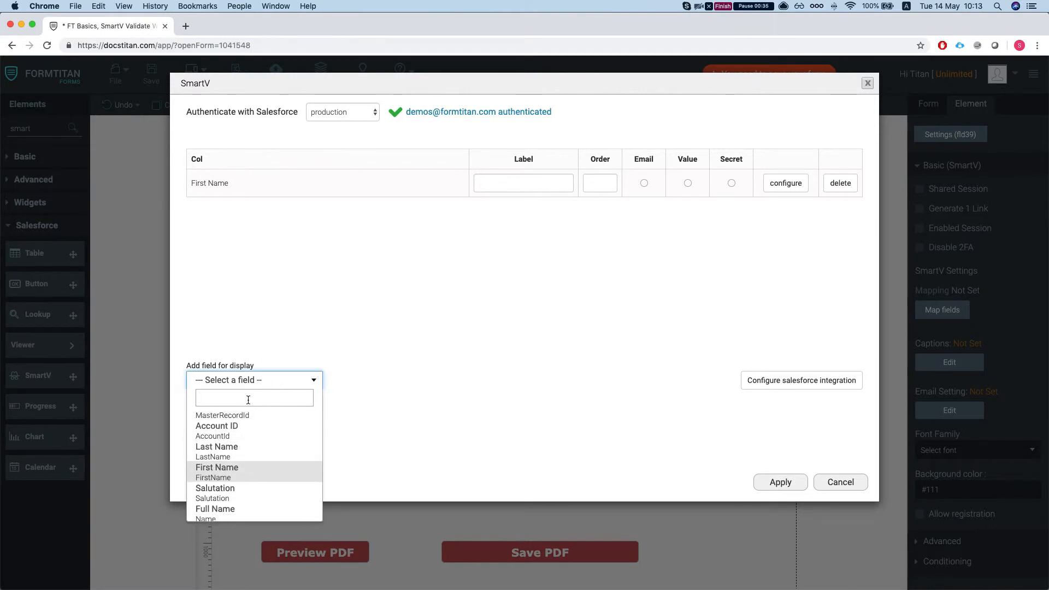
type("mobile")
key("Return")
left_click(441, 333)
left_click(199, 407)
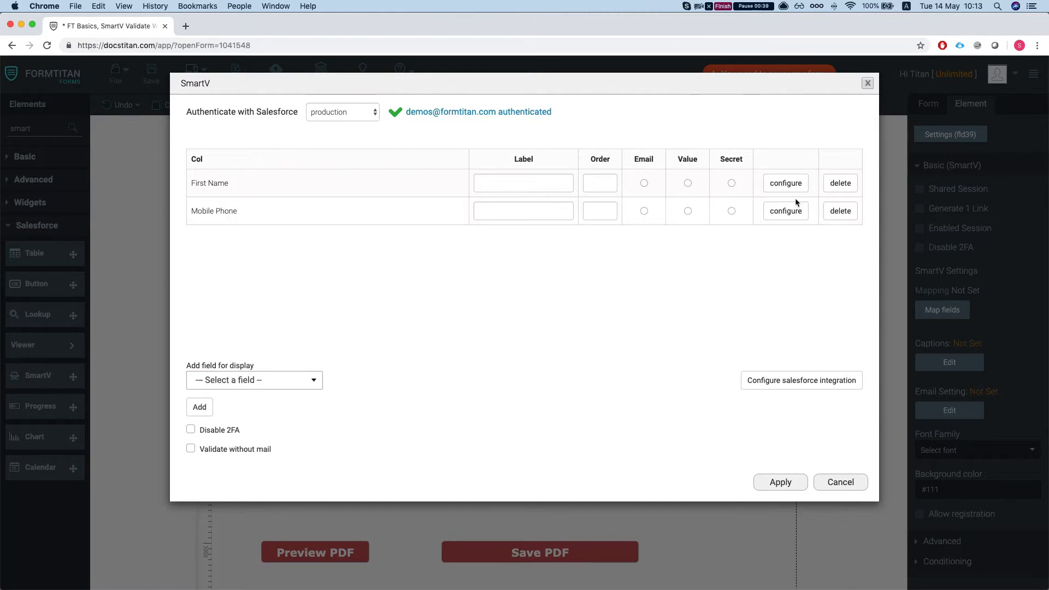
Enable the Disable 2FA and Validate without mail options for the SmartV element.
left_click(208, 432)
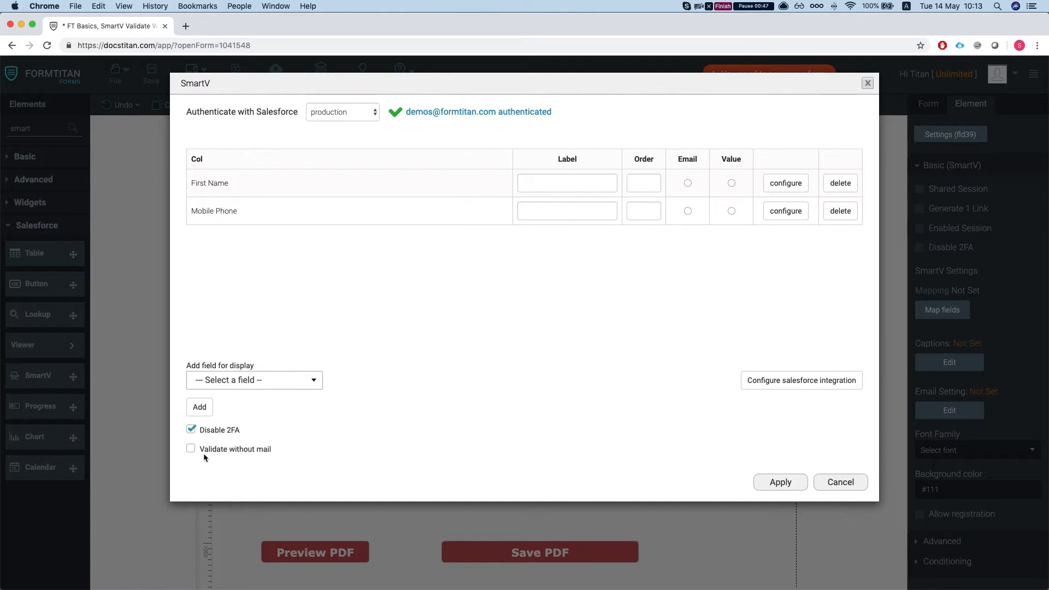
left_click(211, 451)
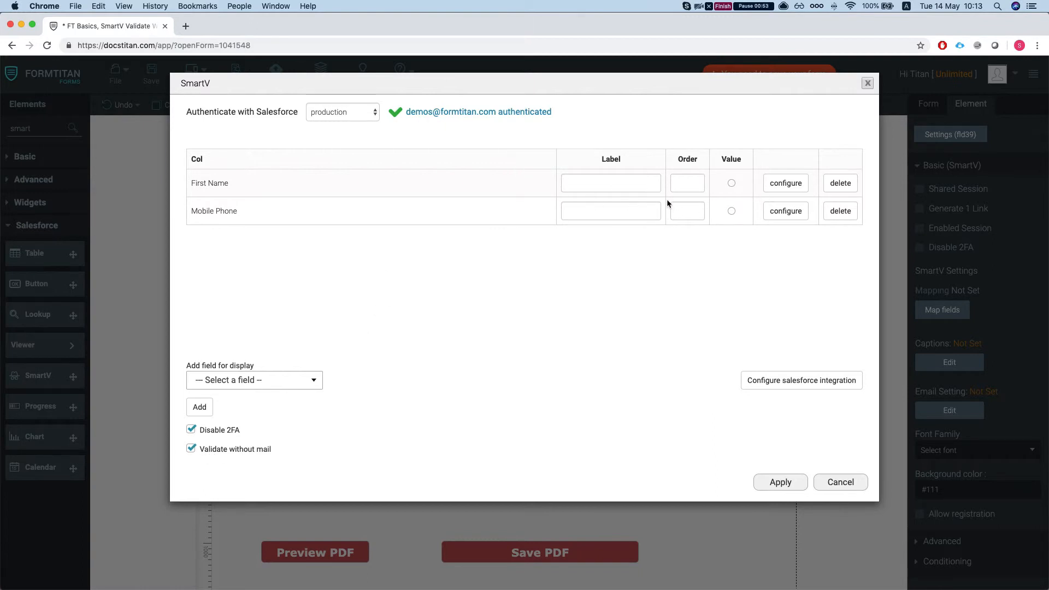
Add the Contact ID field to the SmartV mapping and choose it as the Value field.
left_click(281, 382)
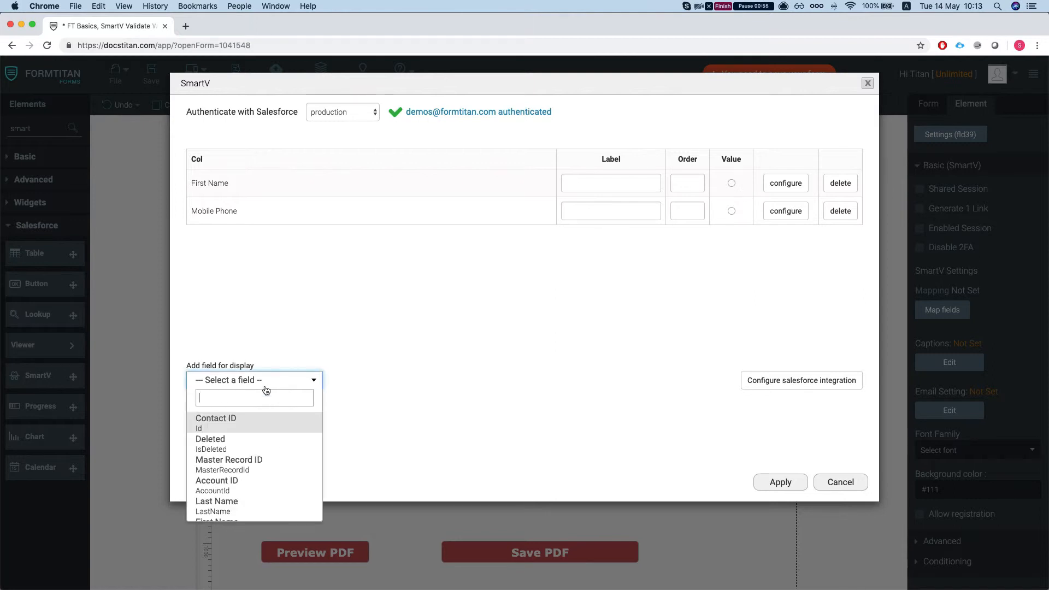
left_click(233, 425)
left_click(200, 407)
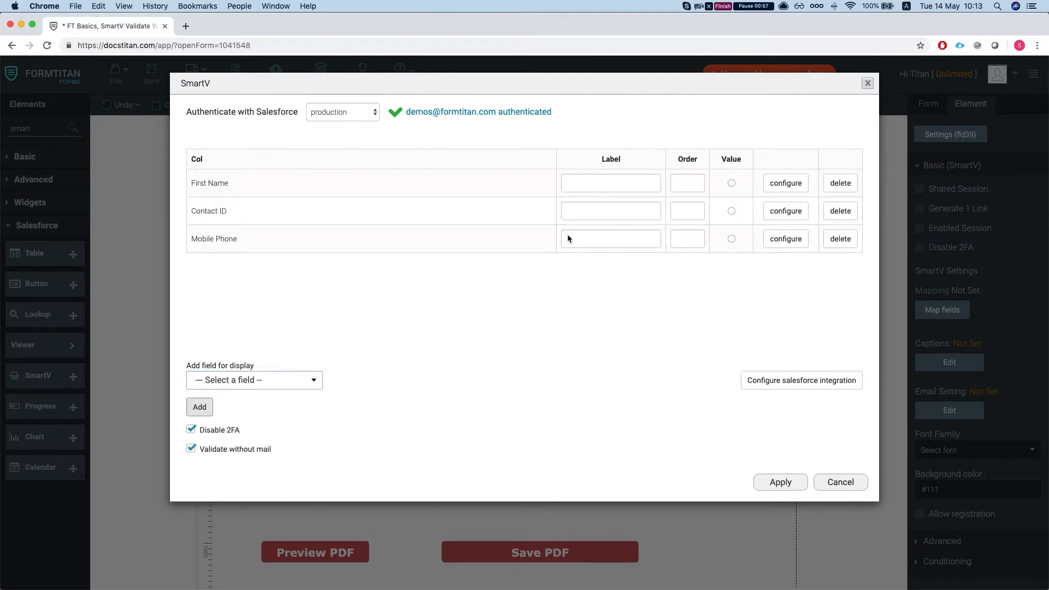
left_click(731, 211)
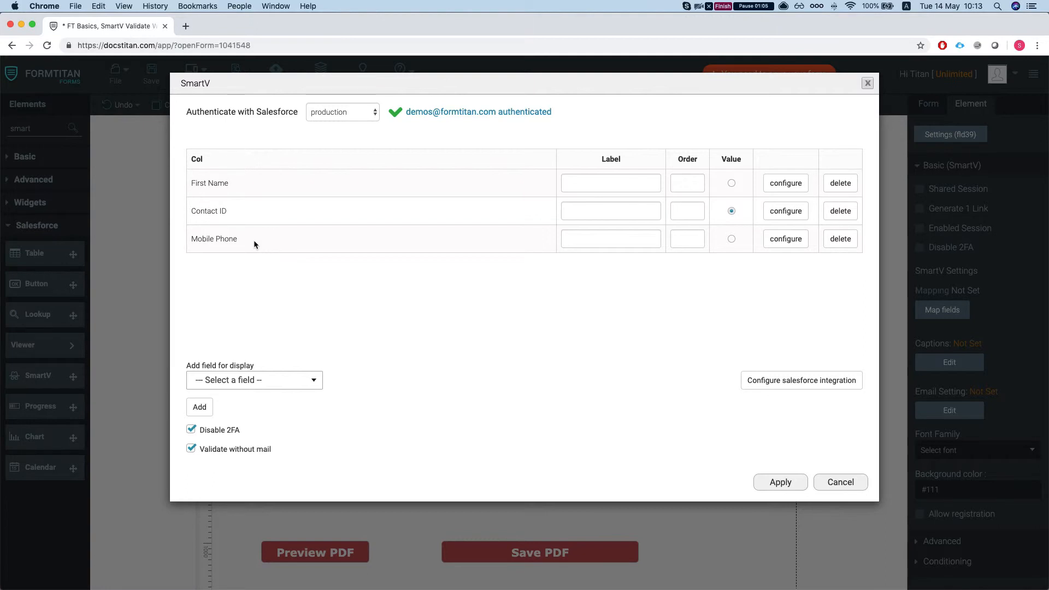
Turn on password mode for the Mobile Phone field and apply the SmartV settings.
left_click(776, 243)
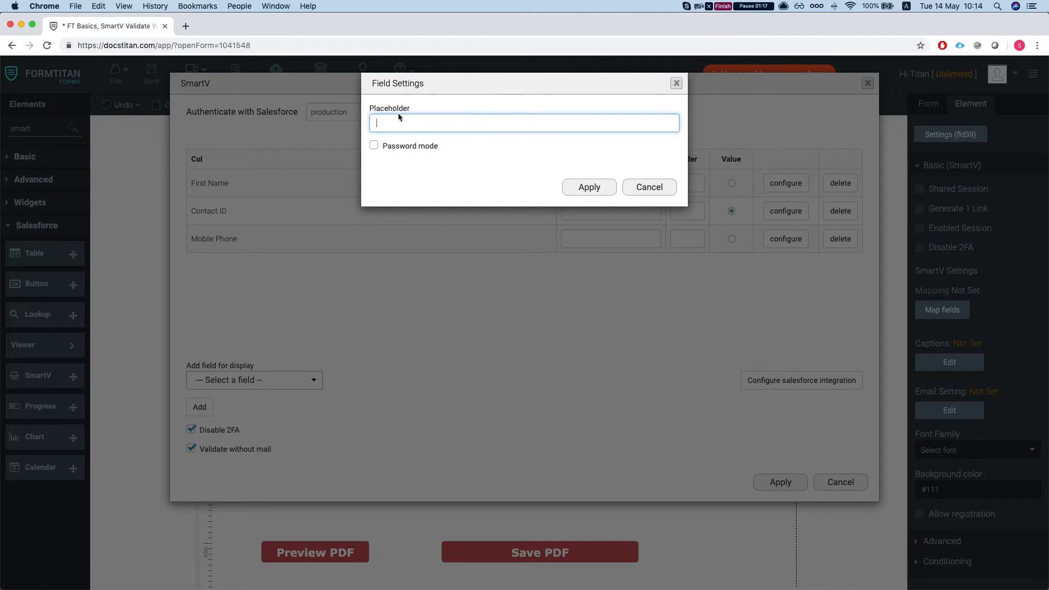
left_click(374, 145)
left_click(588, 187)
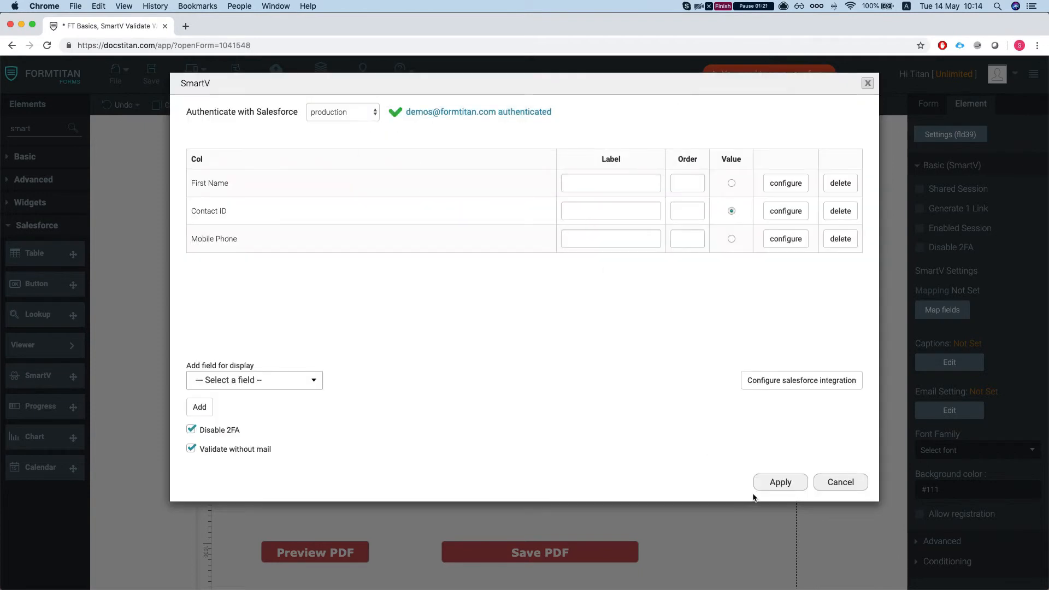
left_click(776, 483)
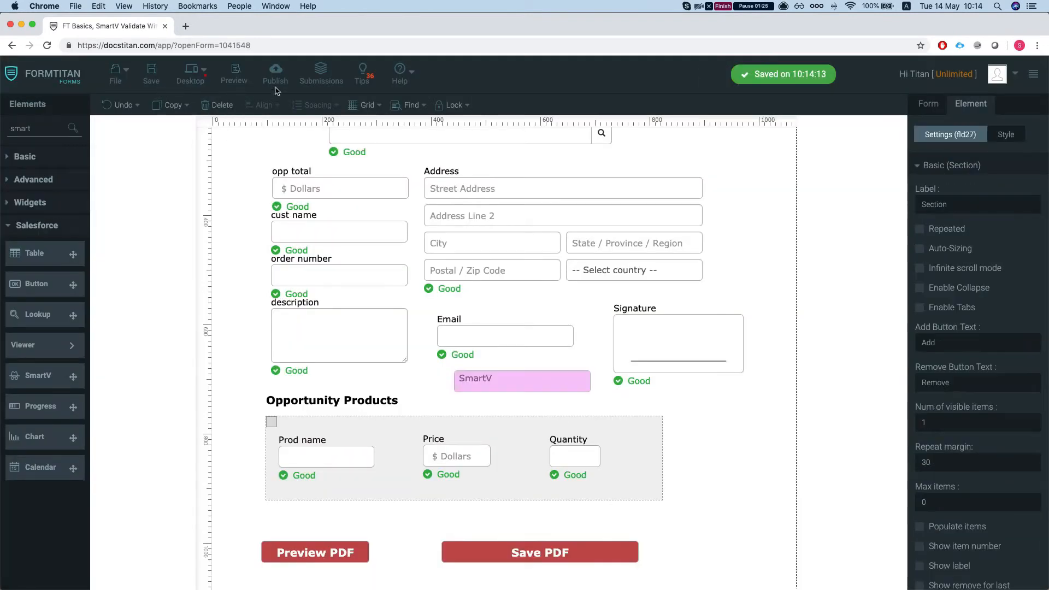
Publish the form and open its published page in the browser.
left_click(275, 77)
left_click(675, 111)
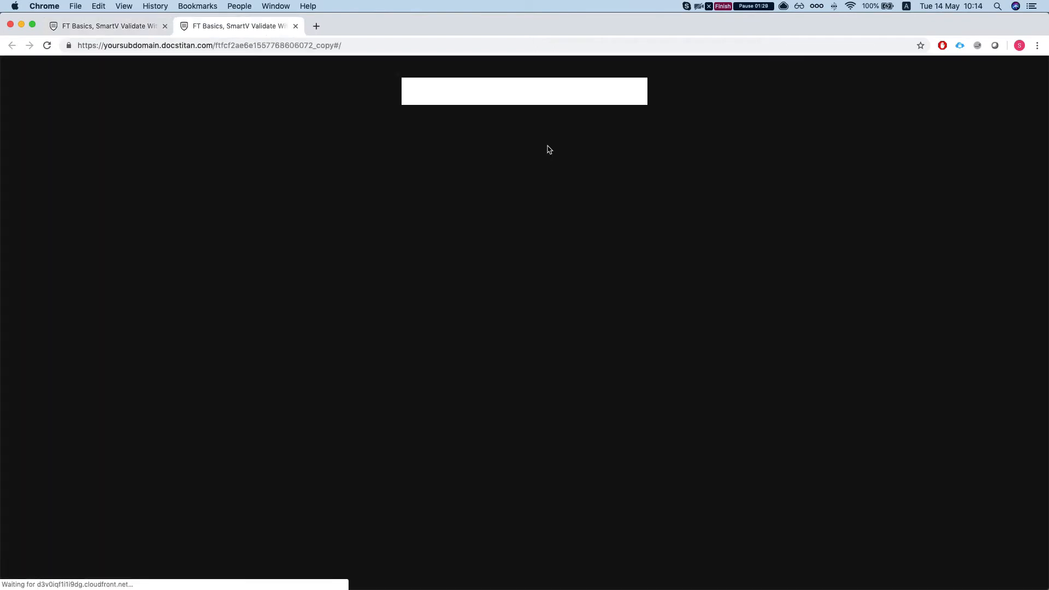
Switch to the Salesforce contact record, fill in the contact's first name, copy it and save the record.
left_click_drag(1048, 49, 783, 34)
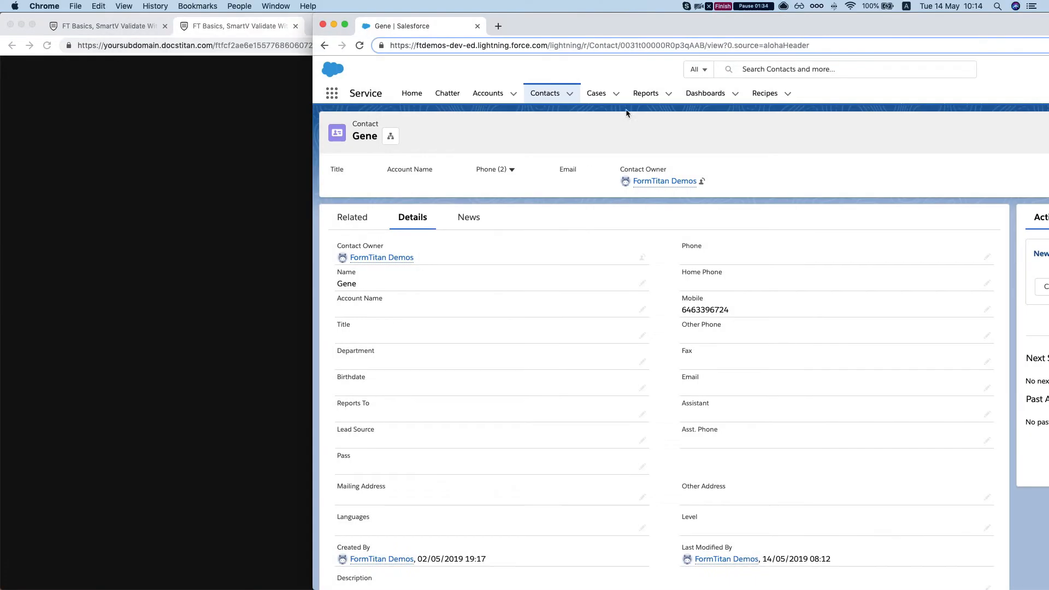
double_click(362, 288)
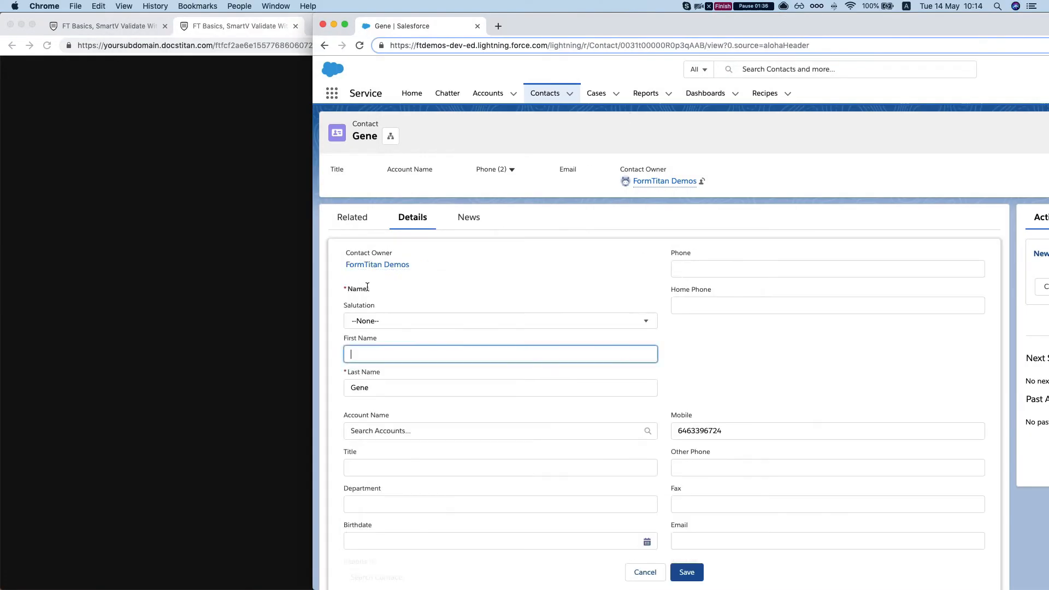
left_click(382, 387)
left_click(388, 360)
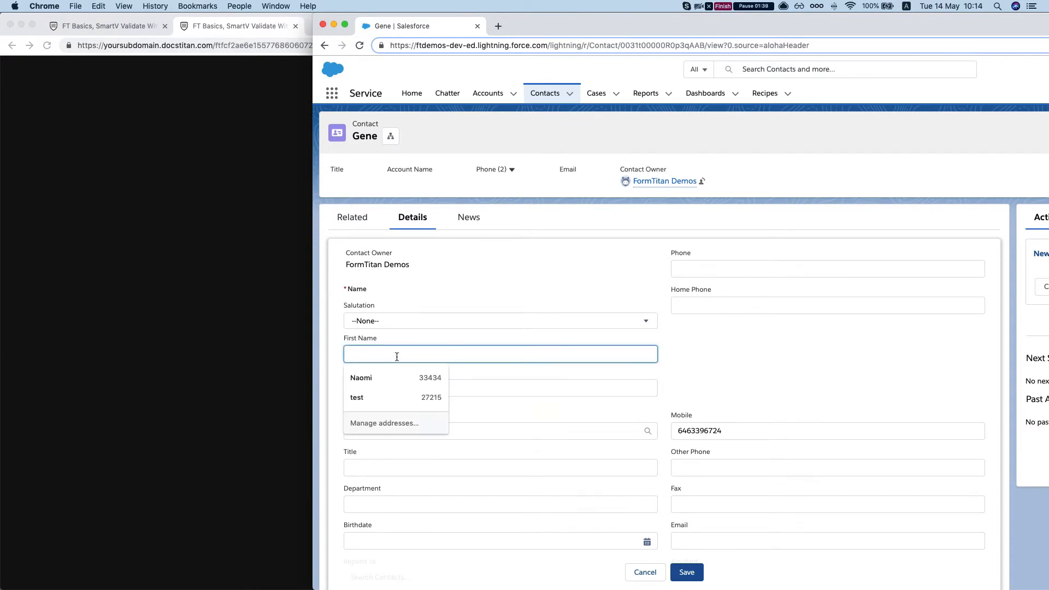
type("Gene")
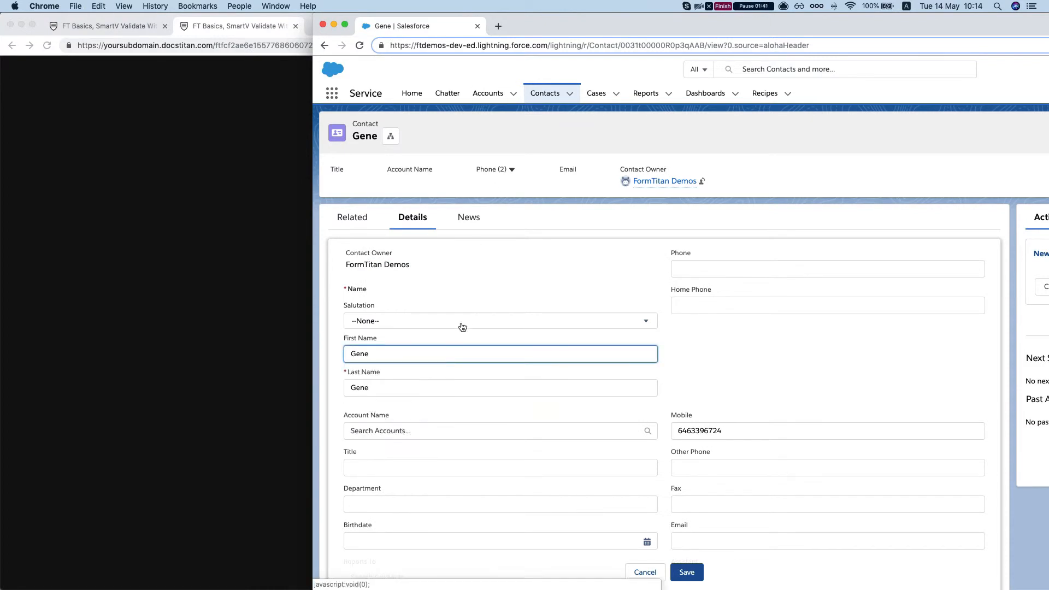
type("1")
key("super+a")
key("super+c")
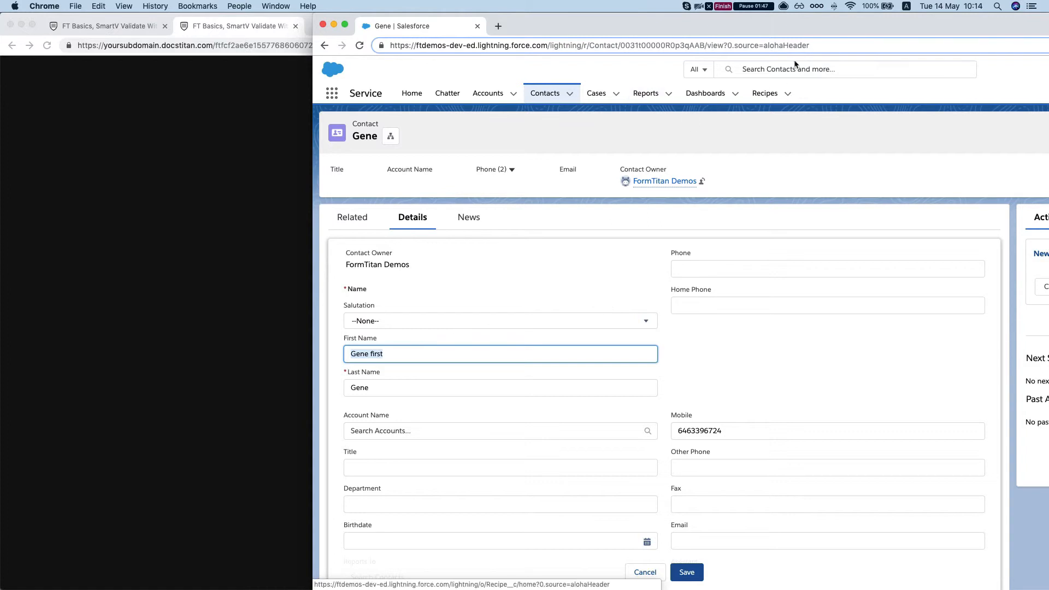
left_click(687, 572)
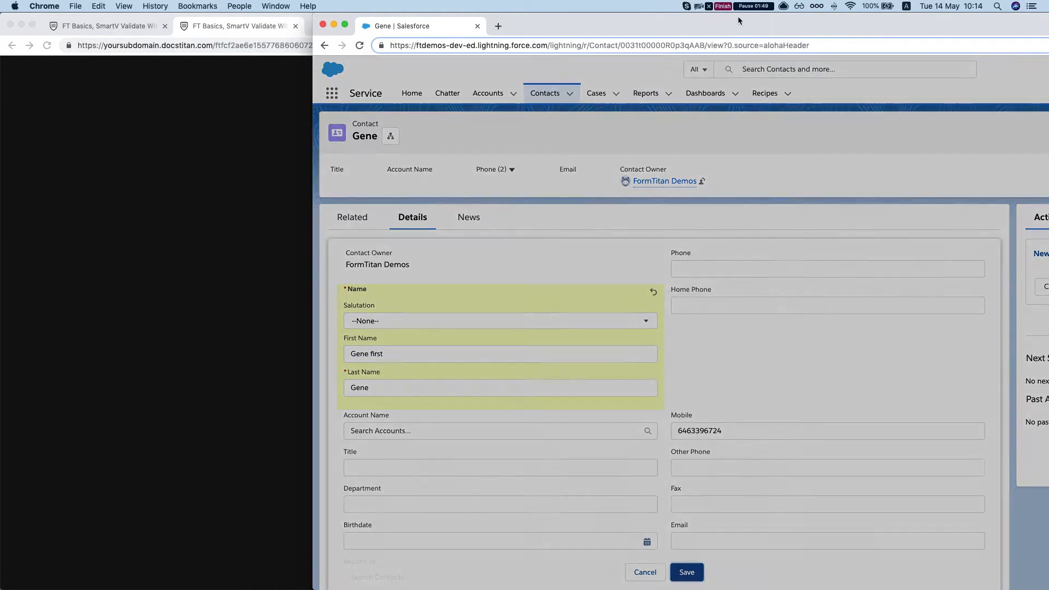
Log in to the published form with the contact's first name and masked mobile phone number, and look over the form.
left_click_drag(721, 31, 1048, 31)
left_click(520, 156)
key("super+v")
left_click(485, 197)
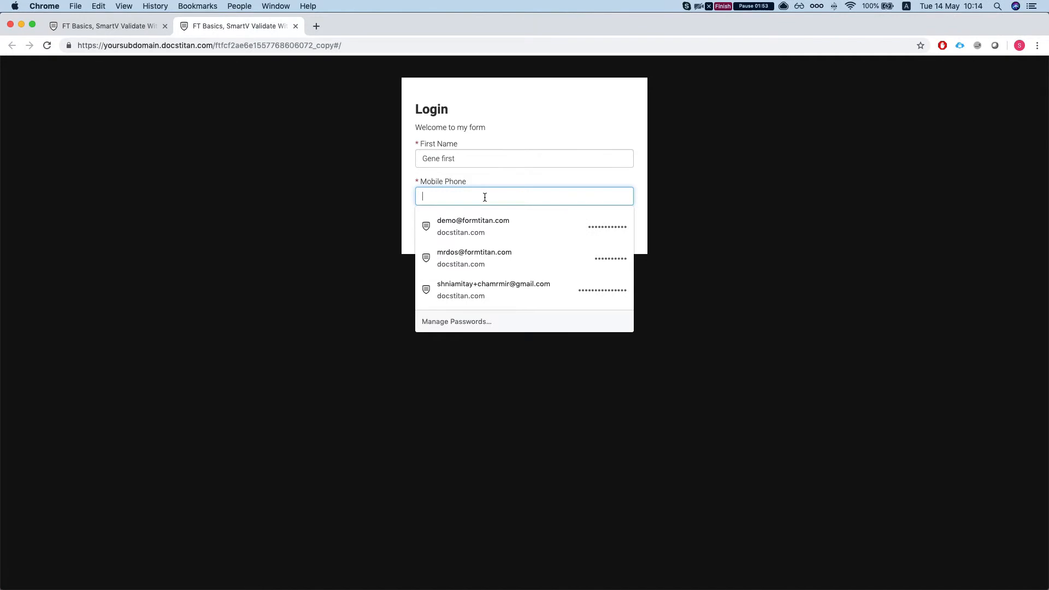
type("•")
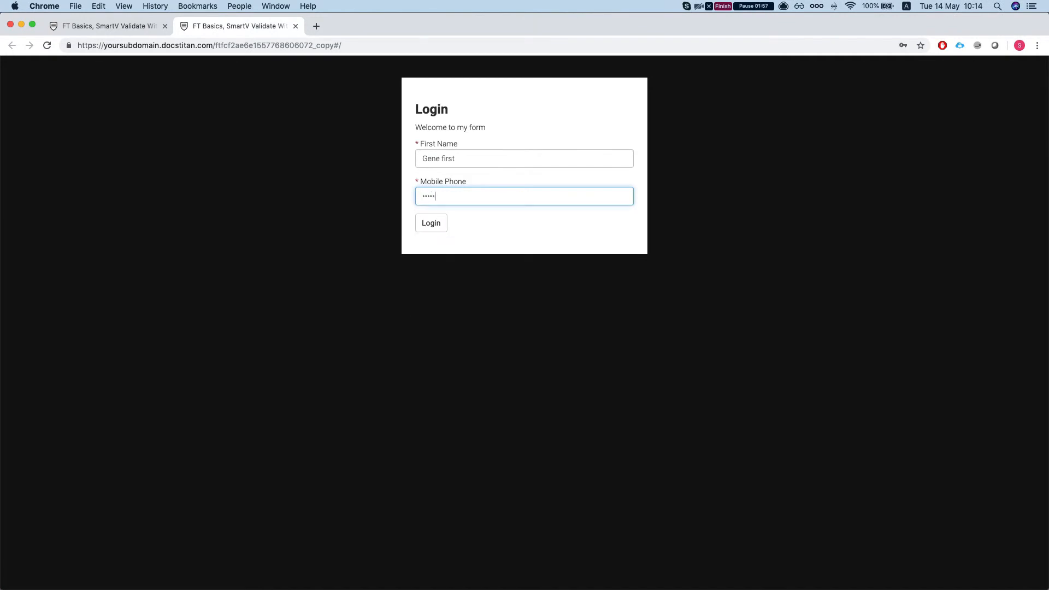
left_click(431, 224)
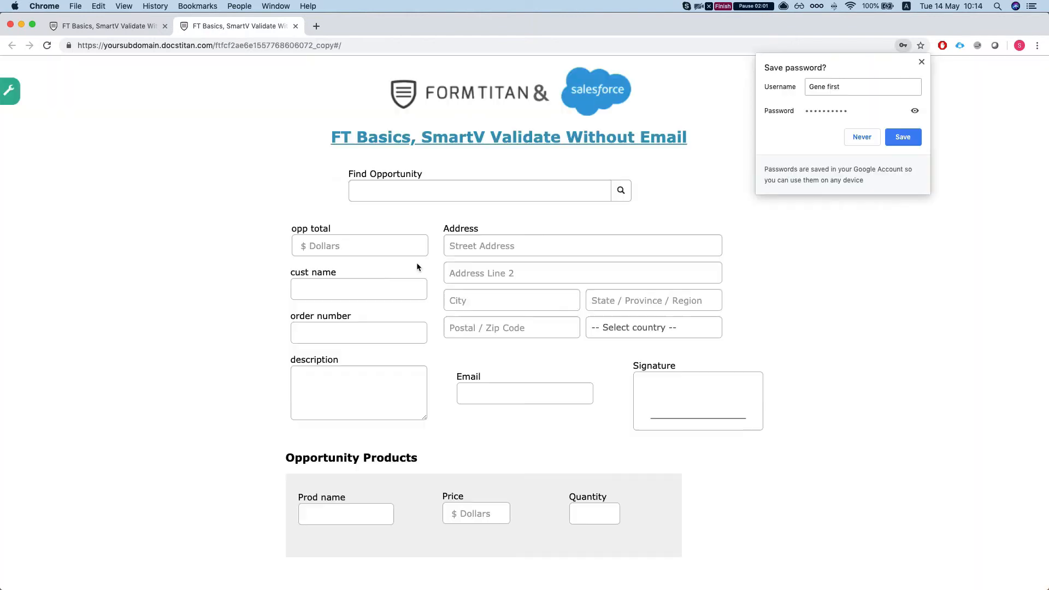
scroll(417, 264, "down", 3)
scroll(281, 166, "up", 3)
Return to the form editor, reopen the SmartV element's field mapping and turn off Disable 2FA.
left_click(127, 28)
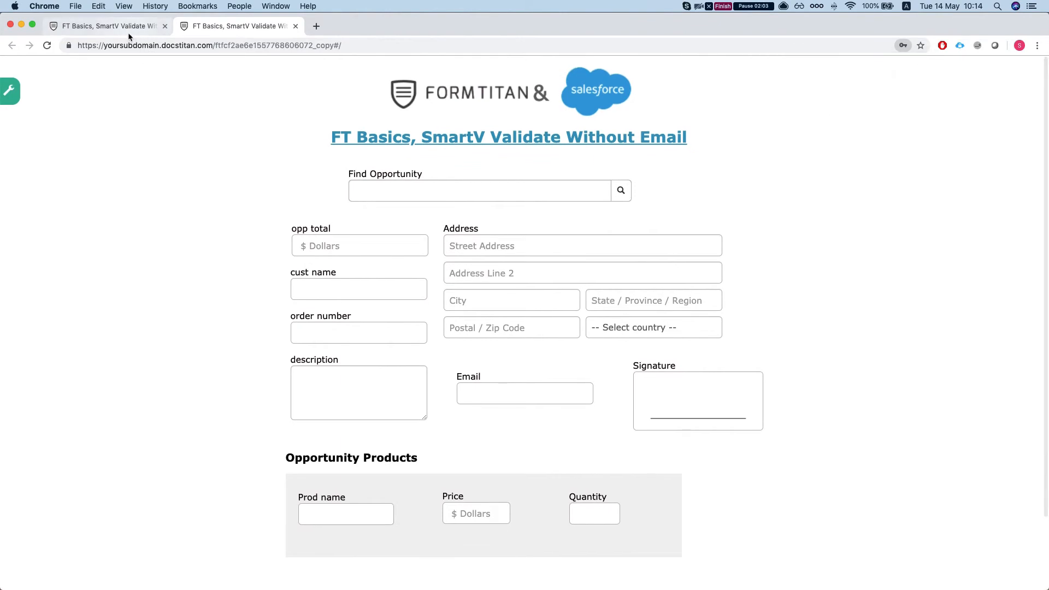
left_click(732, 477)
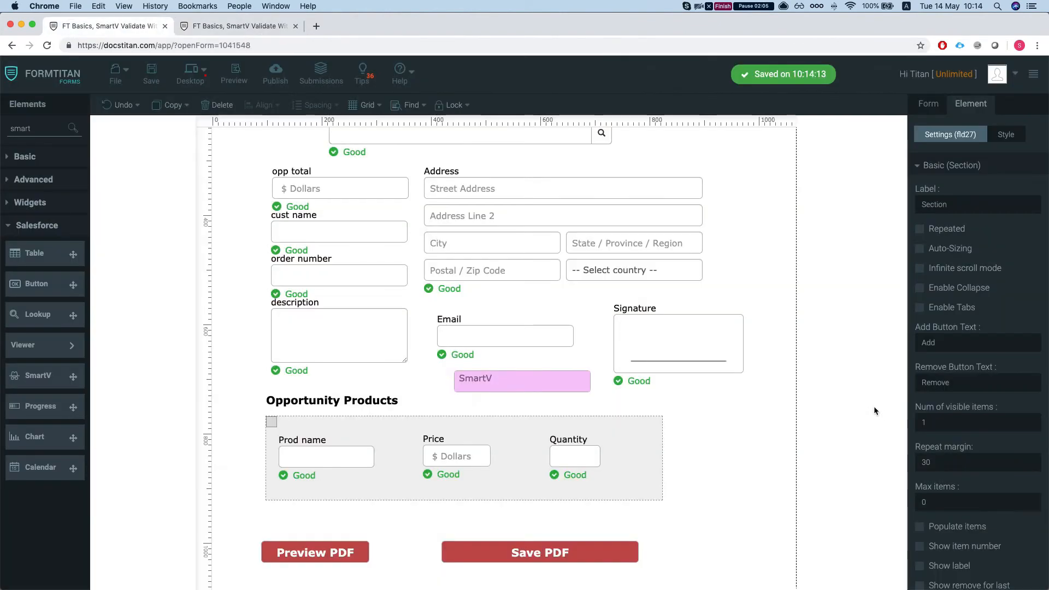
left_click(551, 384)
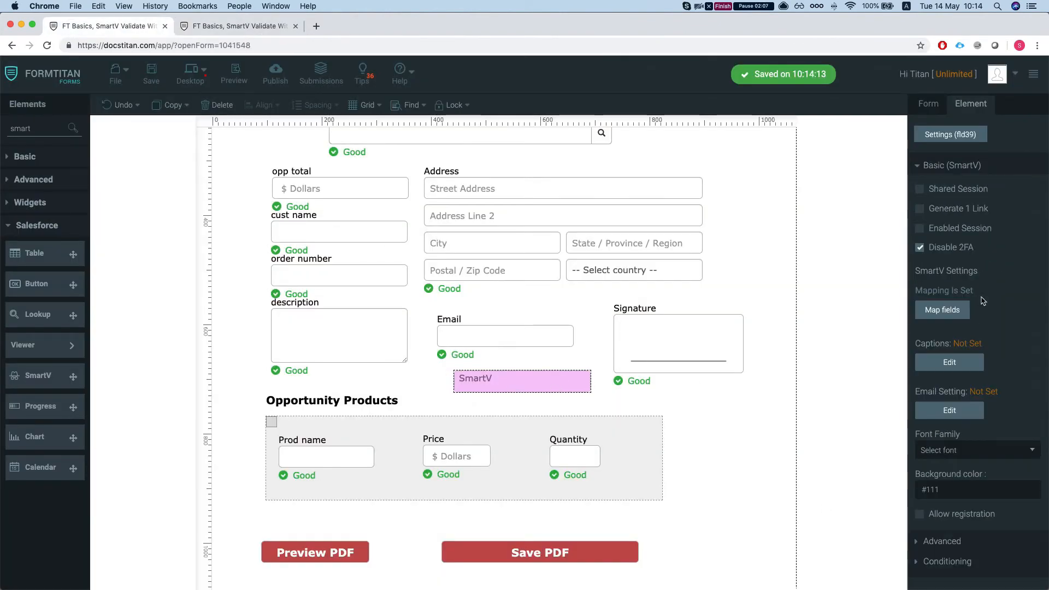
left_click(942, 310)
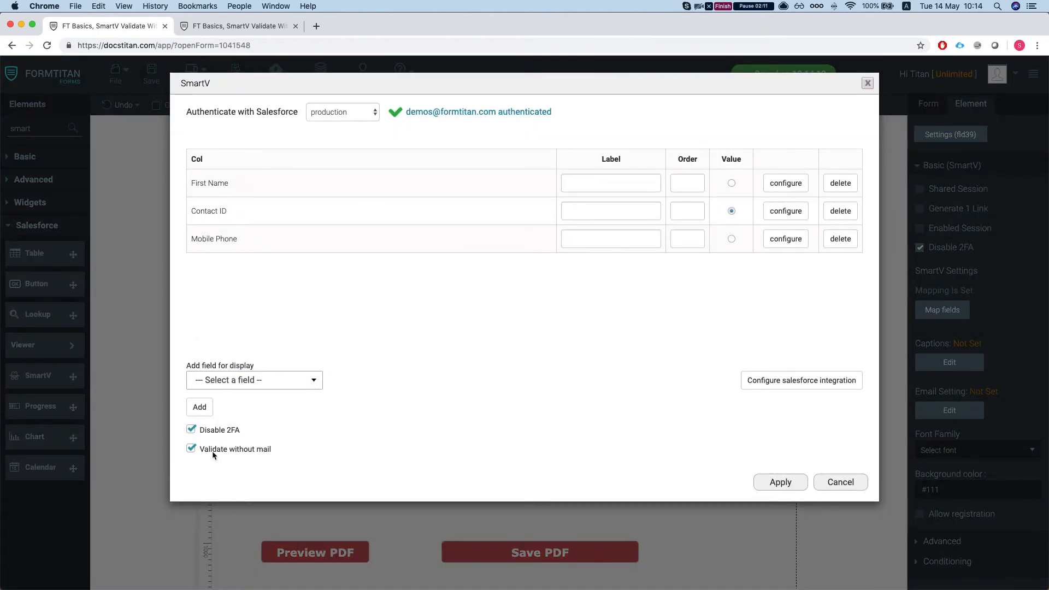
left_click(191, 430)
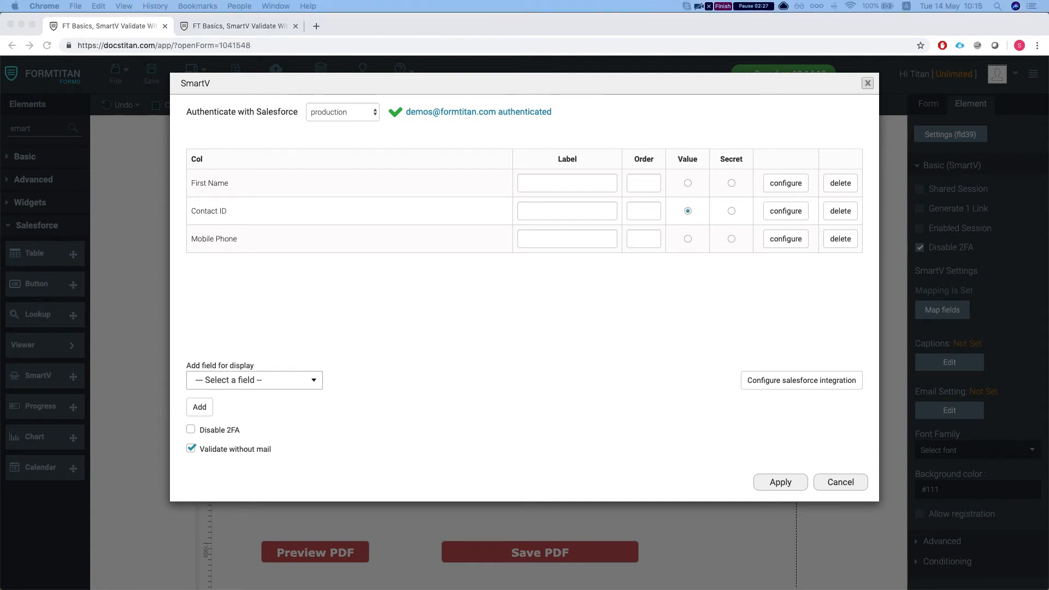
Add the Business Fax field to the SmartV mapping, choose it as the Secret field and apply the settings.
left_click(262, 381)
type("fax")
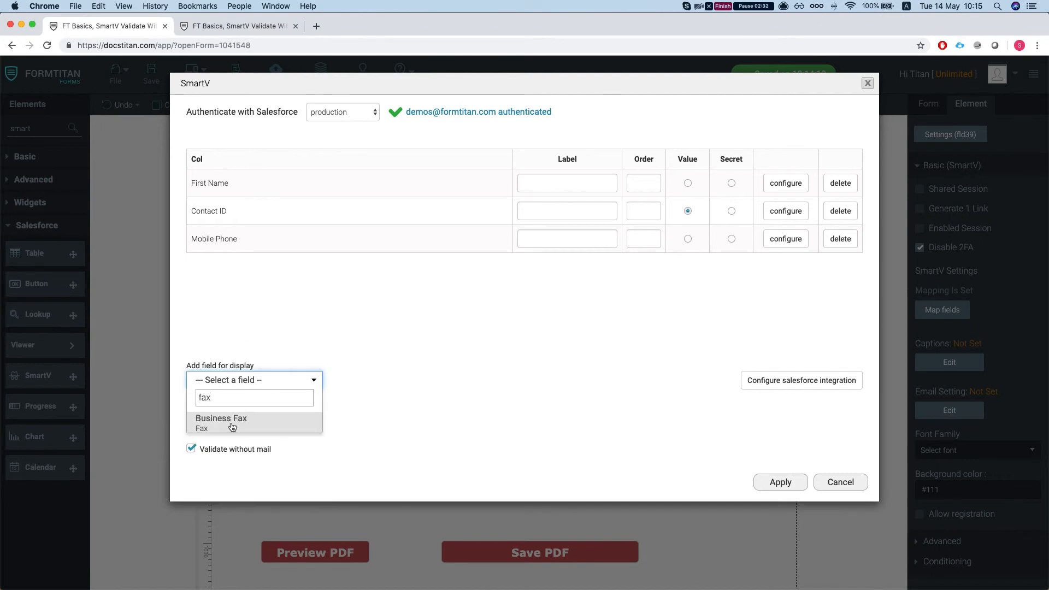
left_click(233, 425)
left_click(198, 405)
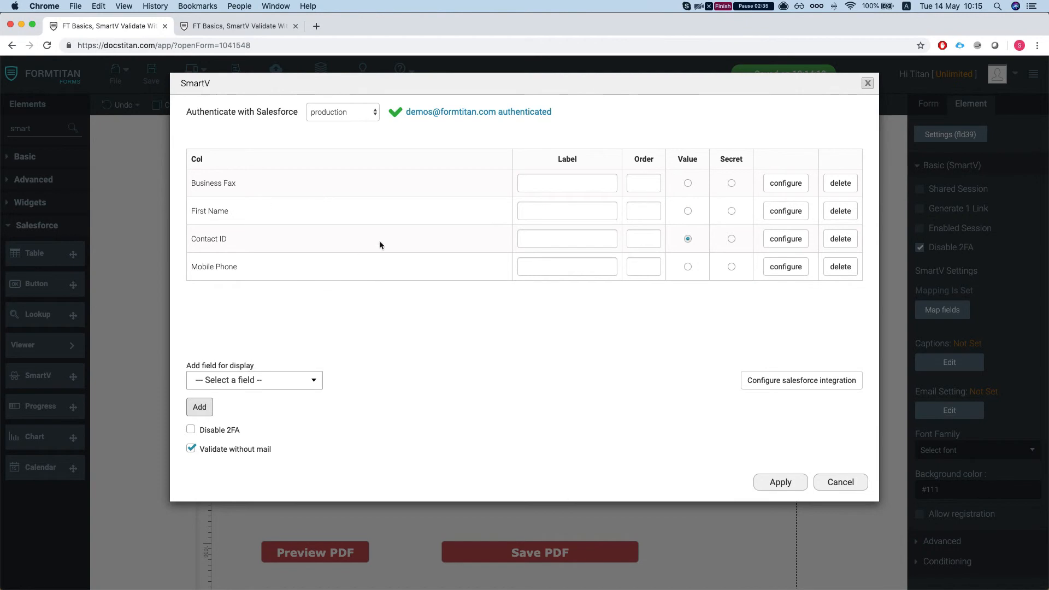
left_click(731, 183)
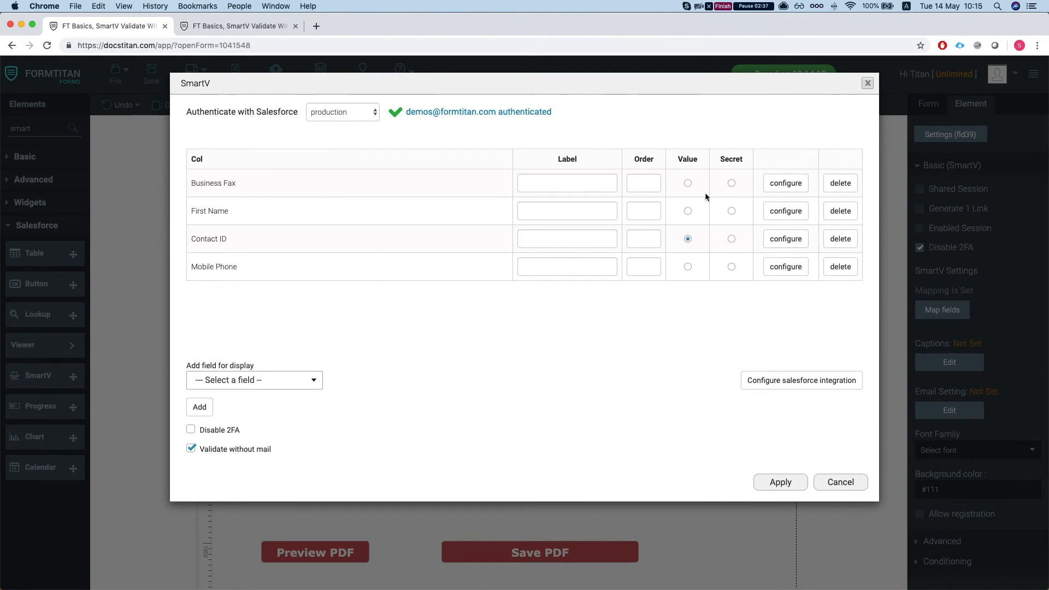
left_click(779, 483)
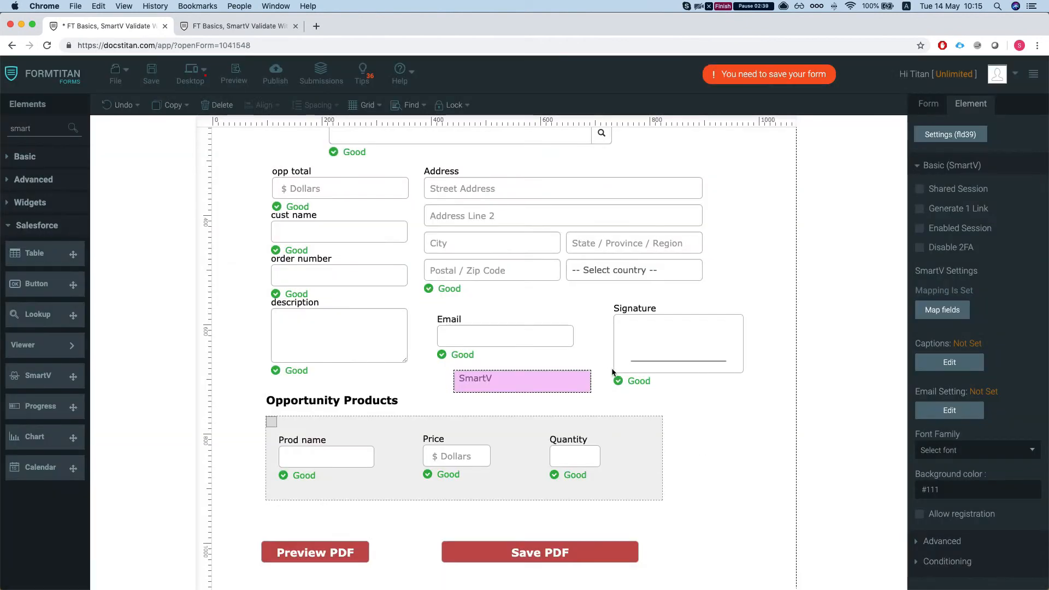
Reopen the SmartV element's field mapping to review its Value, Secret and validation settings.
left_click(942, 310)
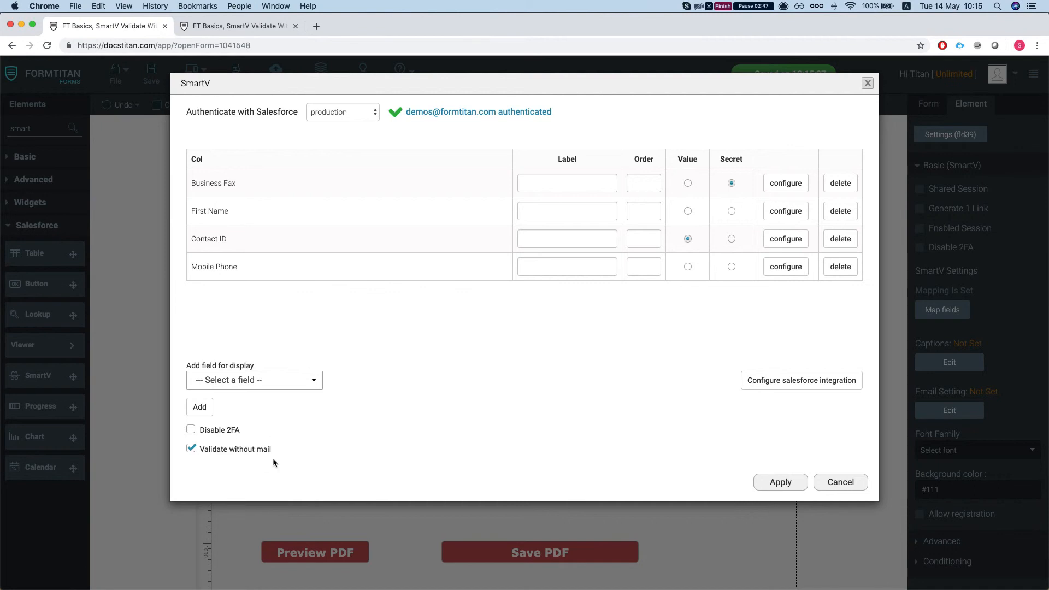
Apply the SmartV field mapping, save the form and open the published form's login page.
left_click(778, 482)
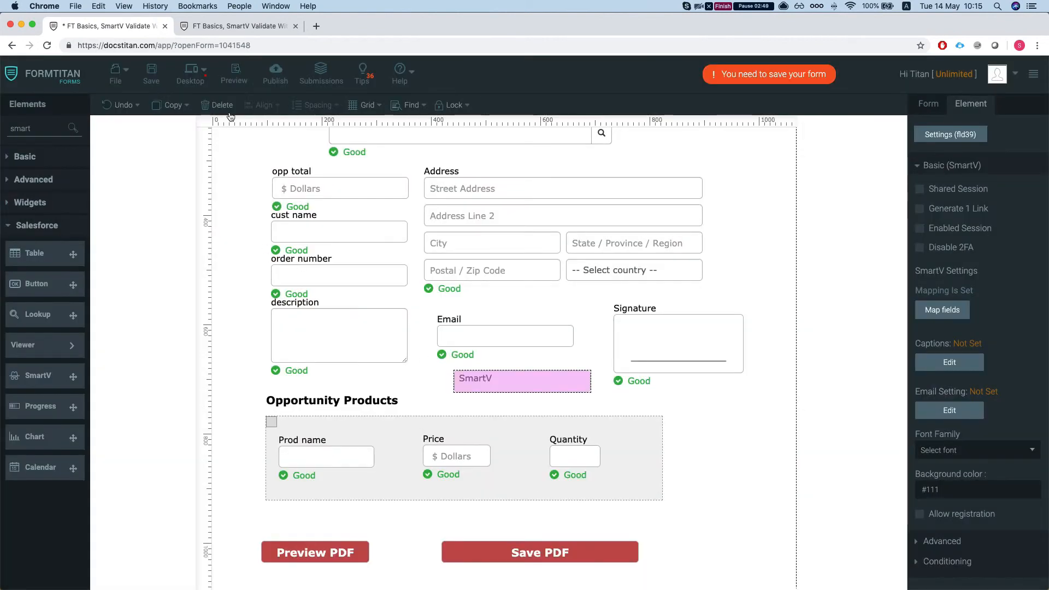
left_click(234, 74)
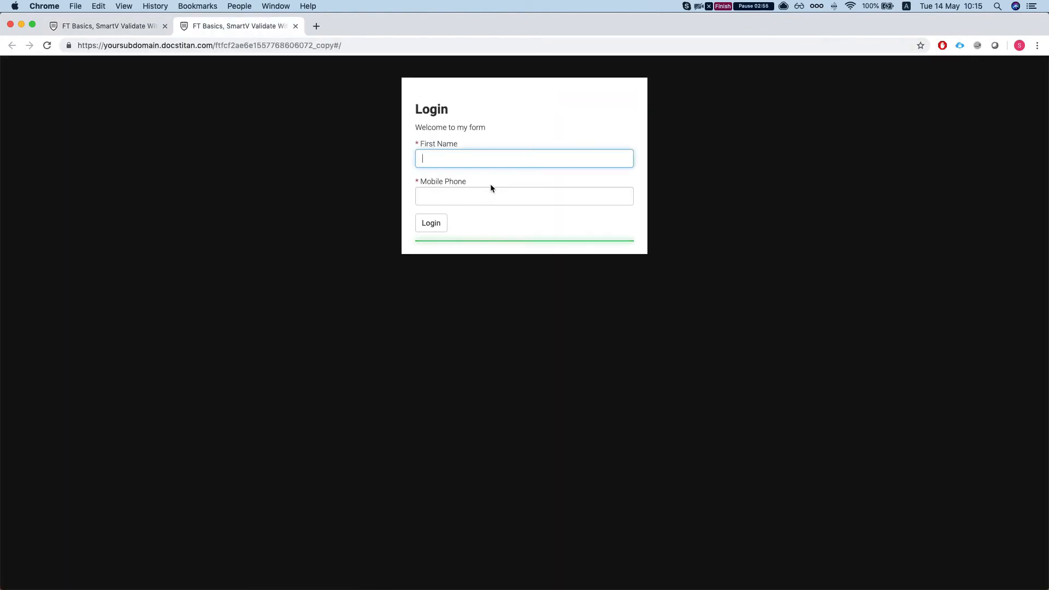
Copy the contact's first name from the Salesforce record and paste it into the login form's First Name field.
left_click_drag(1048, 21, 708, 22)
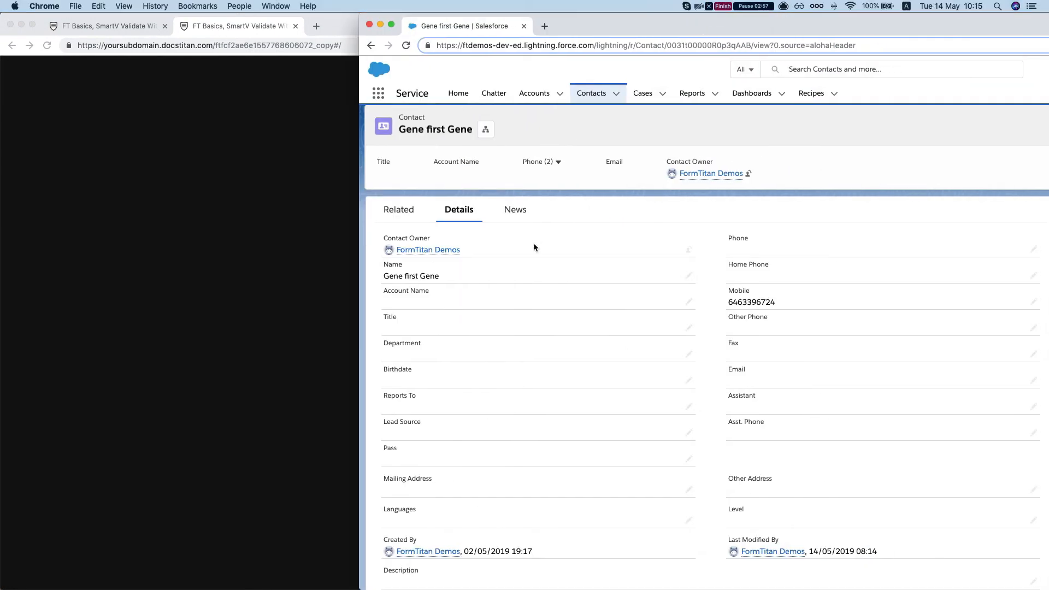
double_click(431, 277)
left_click(424, 345)
key("super+a")
key("super+c")
left_click(263, 319)
left_click(469, 158)
key("super+v")
Enter the contact's mobile phone number, submit the login and dismiss the offer to save the password.
left_click(500, 196)
type("•")
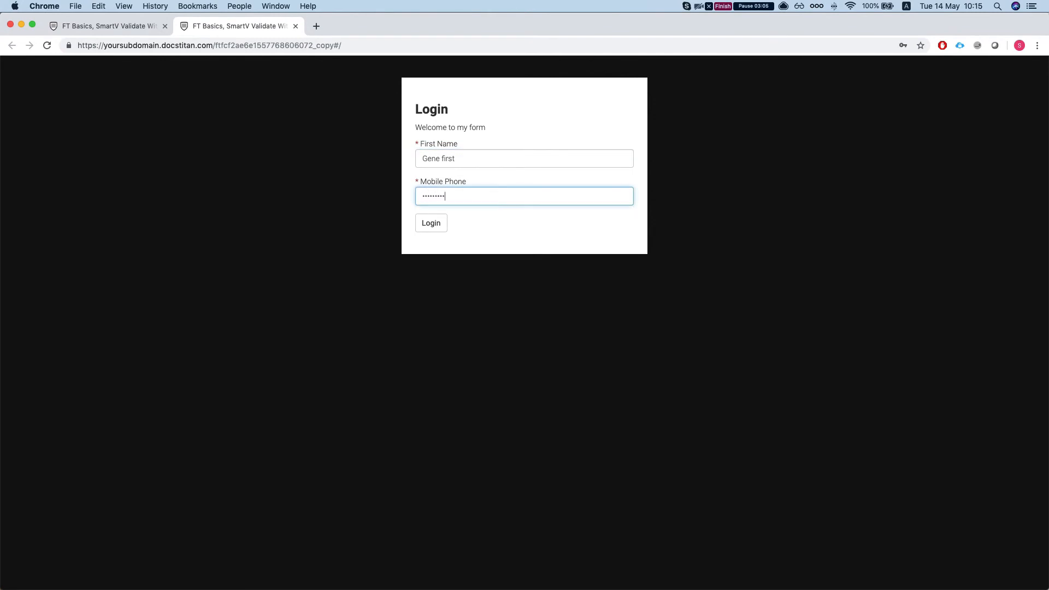
left_click(443, 227)
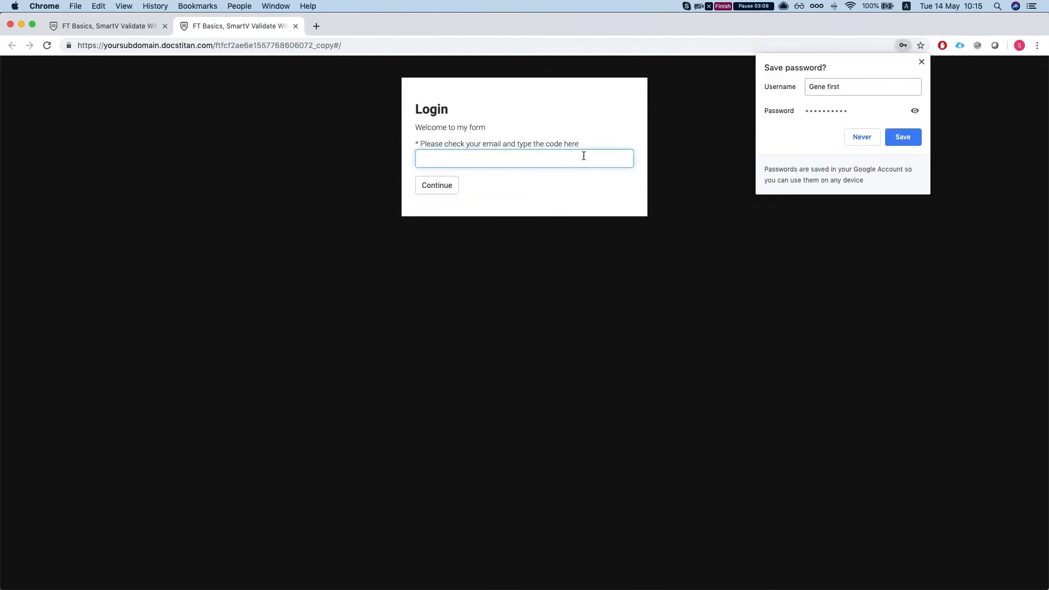
left_click(518, 154)
left_click(529, 143)
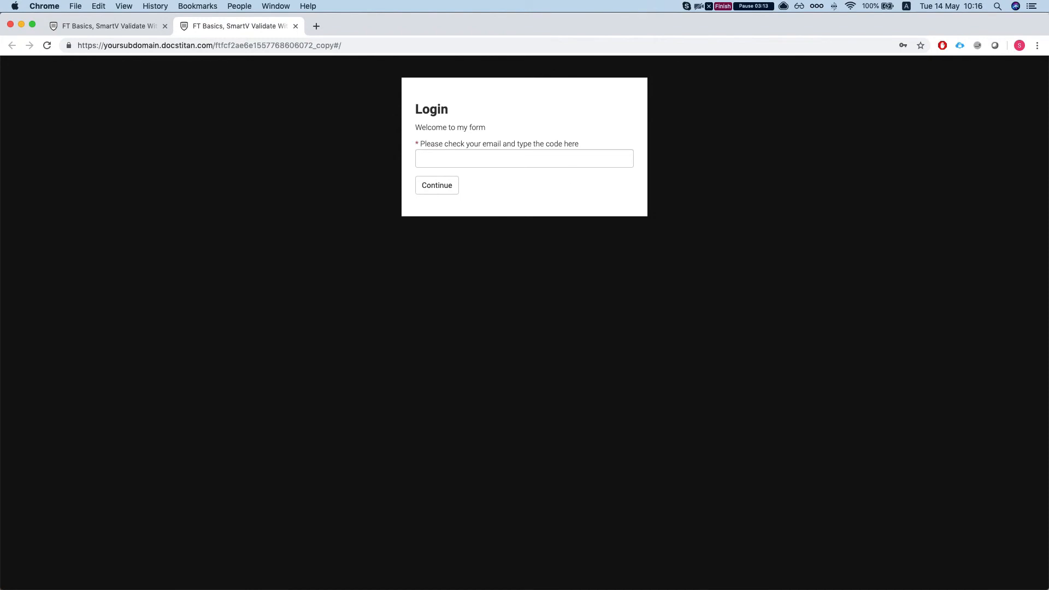
Switch to the contact's Salesforce record, reload it and open its details to examine the Fax field.
key("ctrl+Up")
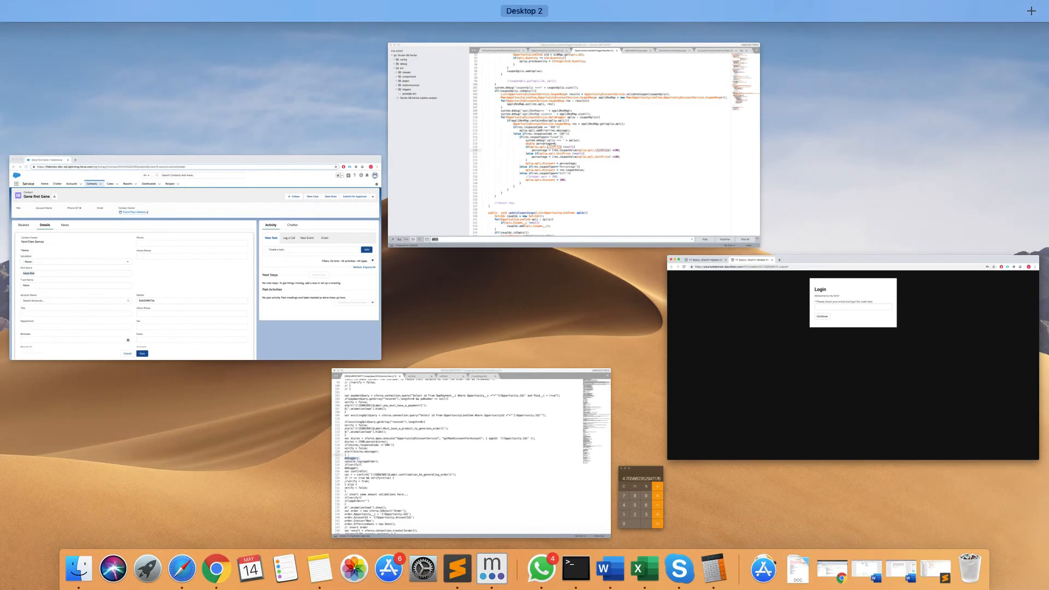
left_click(328, 212)
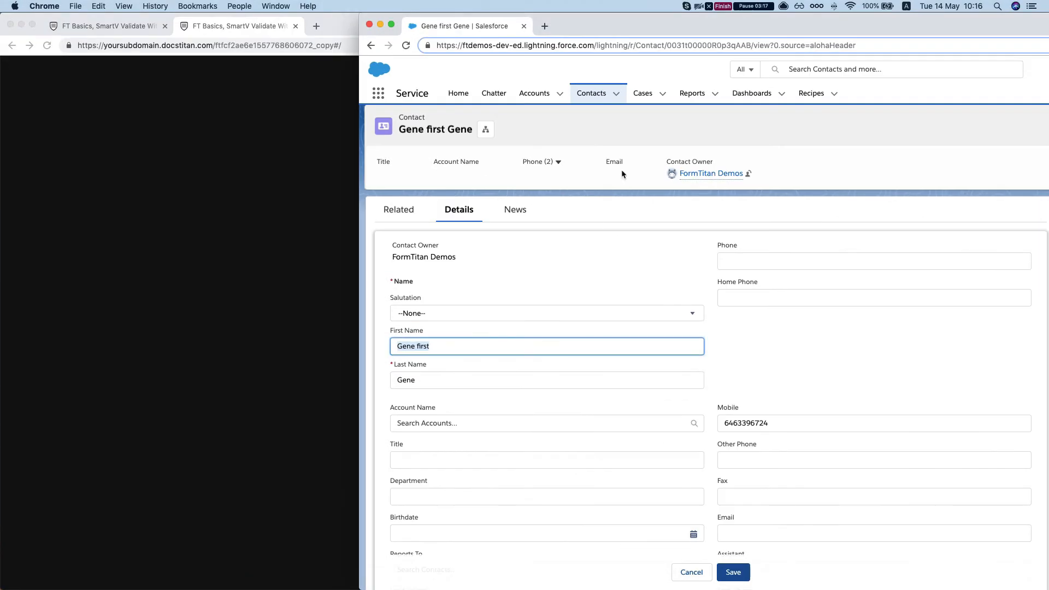
left_click_drag(764, 29, 1048, 39)
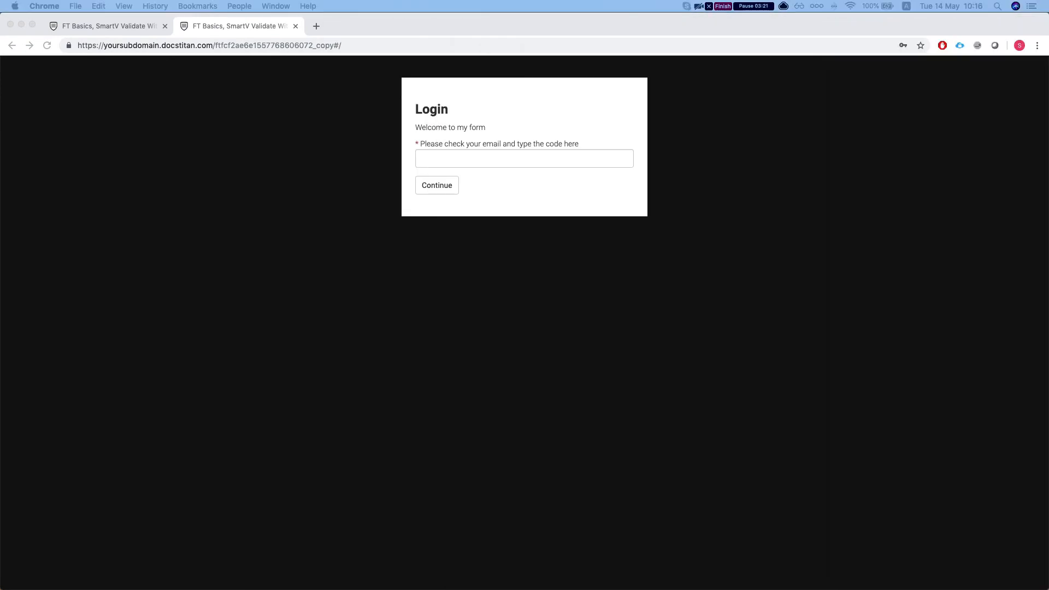
left_click_drag(1048, 44, 470, 25)
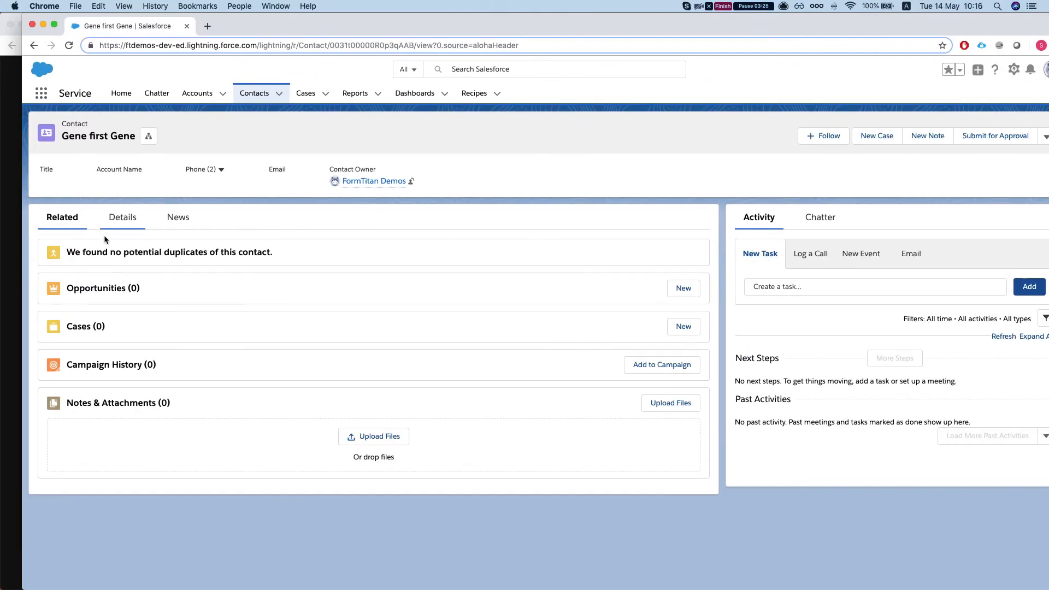
left_click(123, 216)
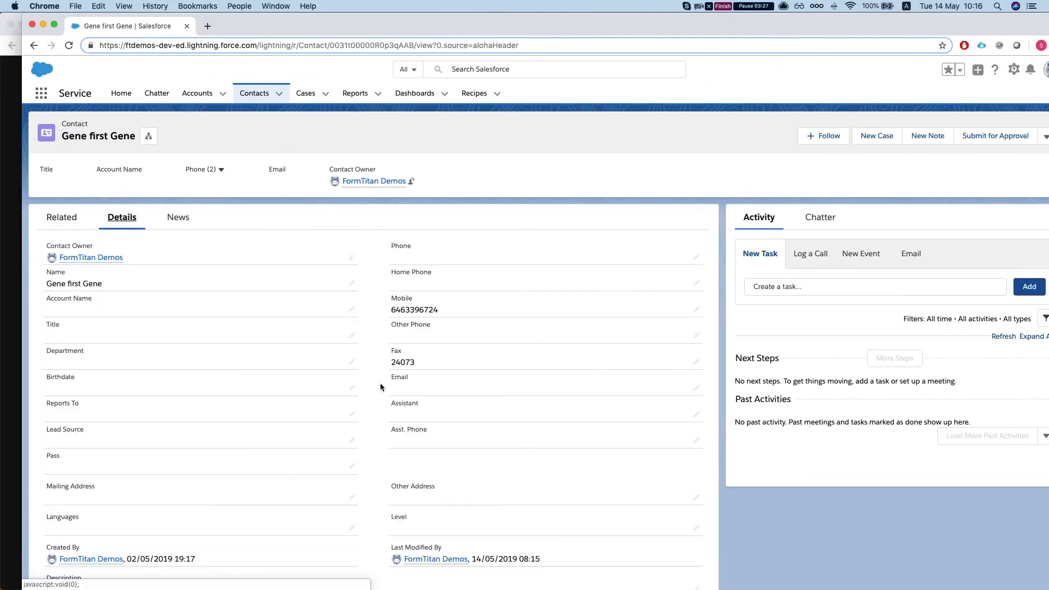
scroll(501, 310, "down", 1)
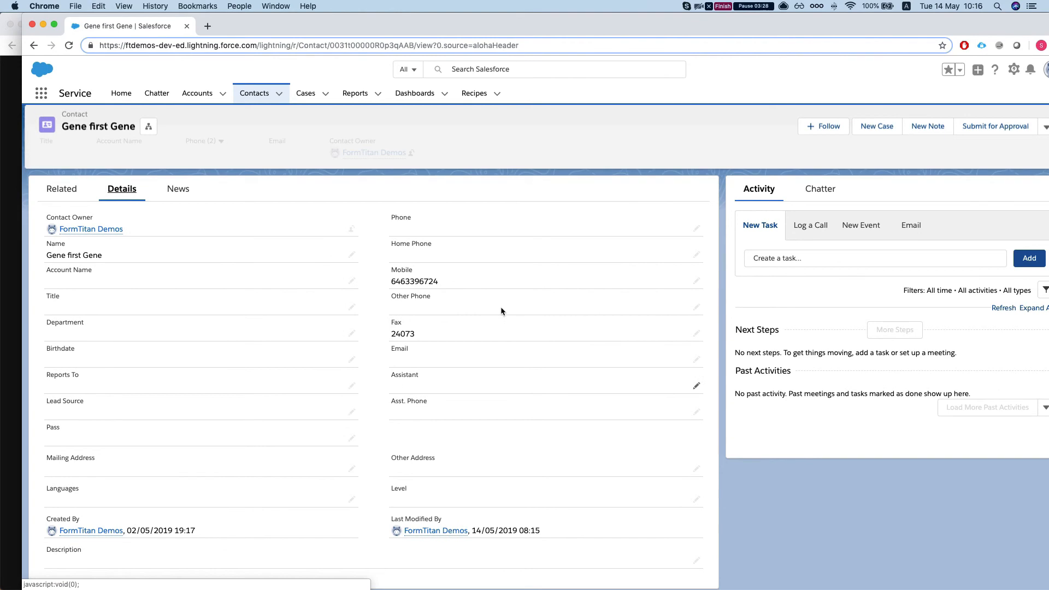
Copy the verification code from the contact's Fax field and submit it in the published form's code field.
left_click_drag(391, 334, 420, 339)
left_click(419, 333)
left_click(407, 333)
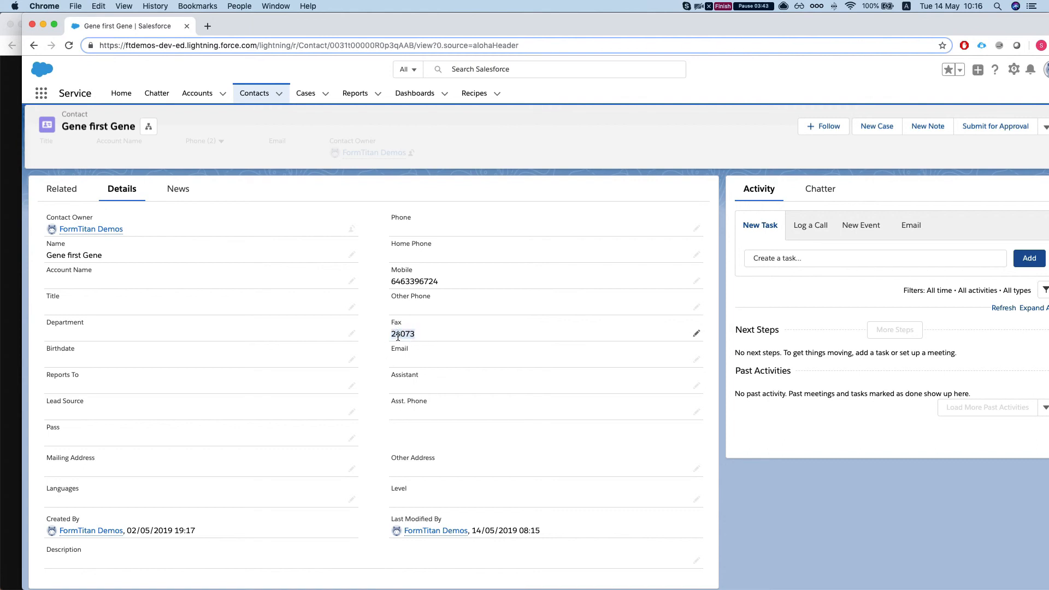
left_click(392, 335)
left_click(419, 335)
left_click_drag(392, 335, 427, 335)
left_click_drag(416, 21, 1048, 22)
left_click(489, 155)
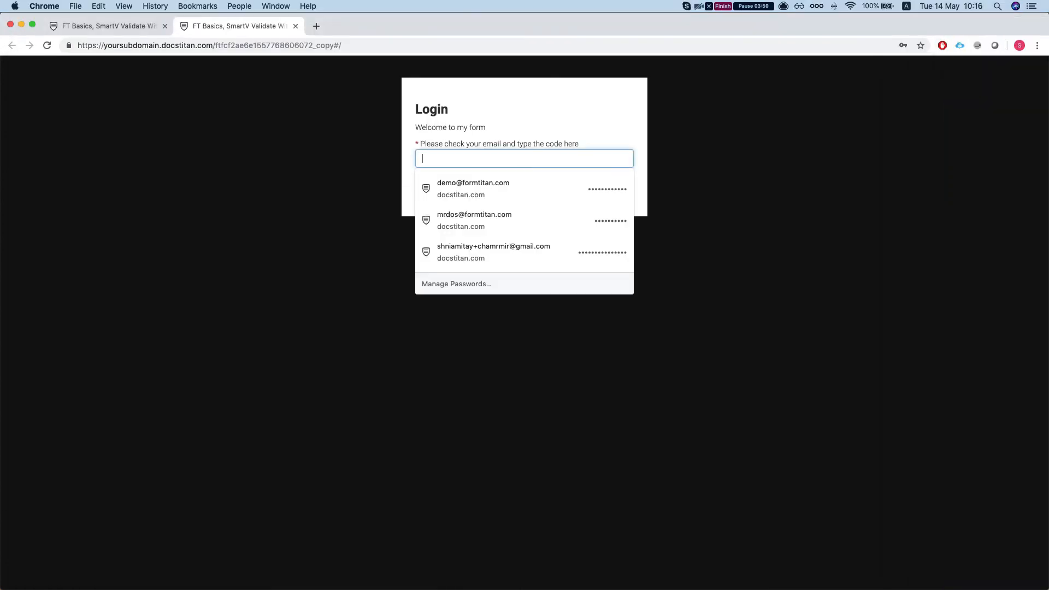
left_click(533, 202)
left_click(439, 185)
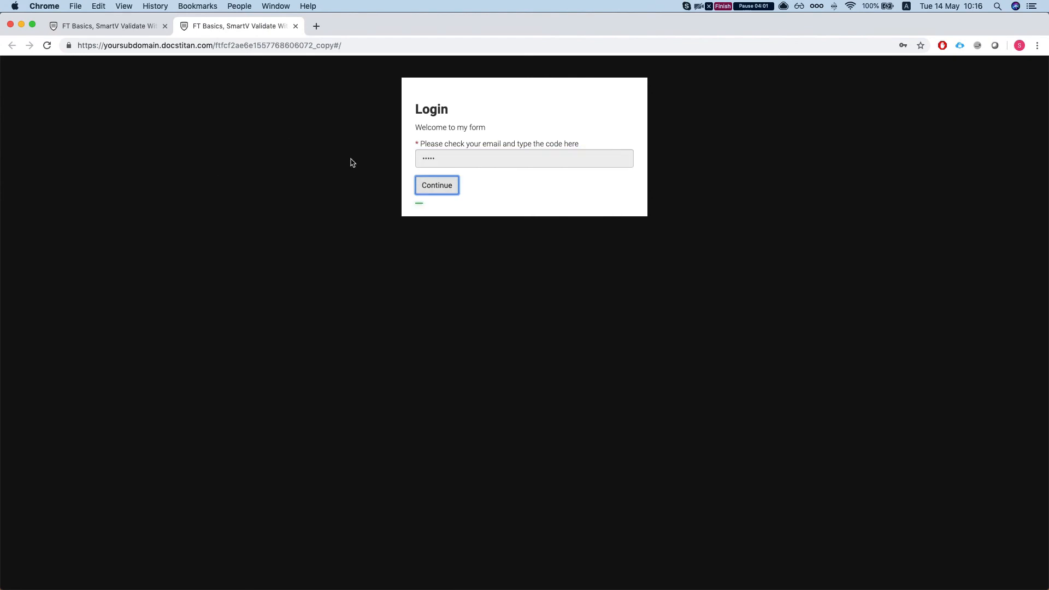
Return to the form editor, turn on Disable 2FA in the SmartV field mapping and add the Email field for display.
left_click(100, 27)
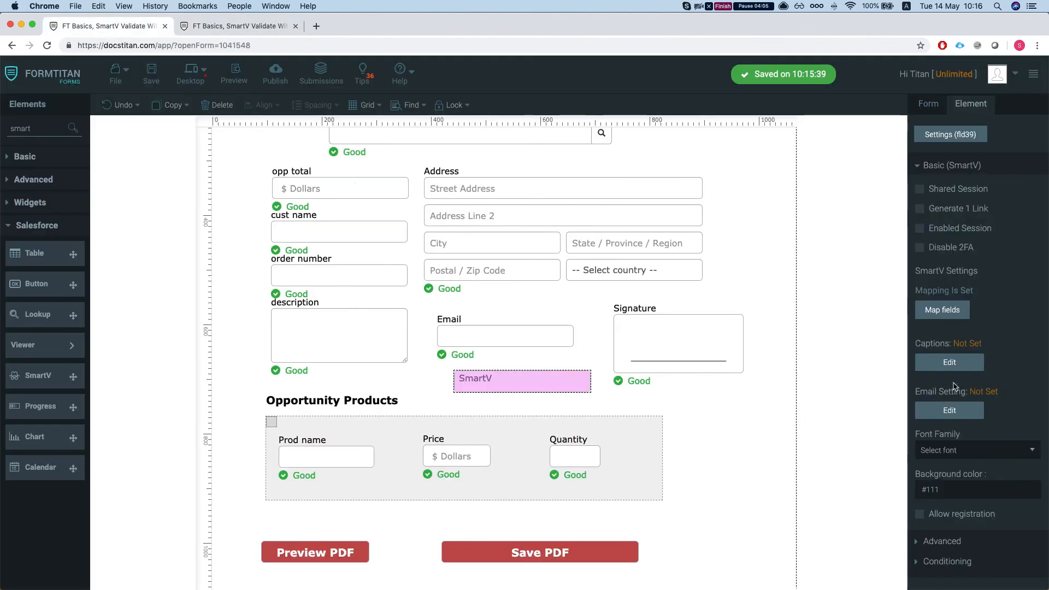
left_click(943, 309)
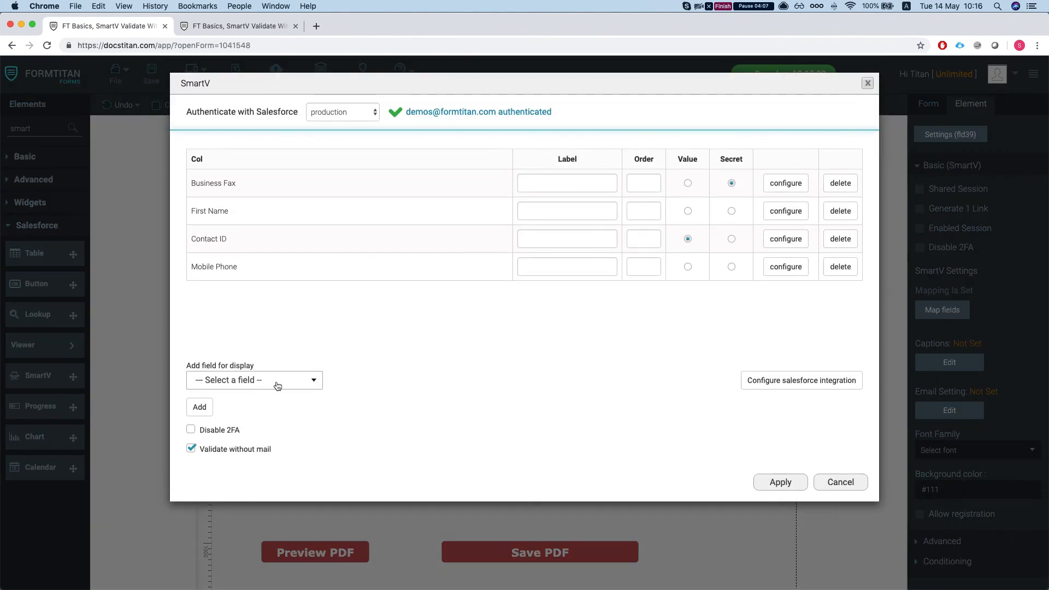
left_click(206, 432)
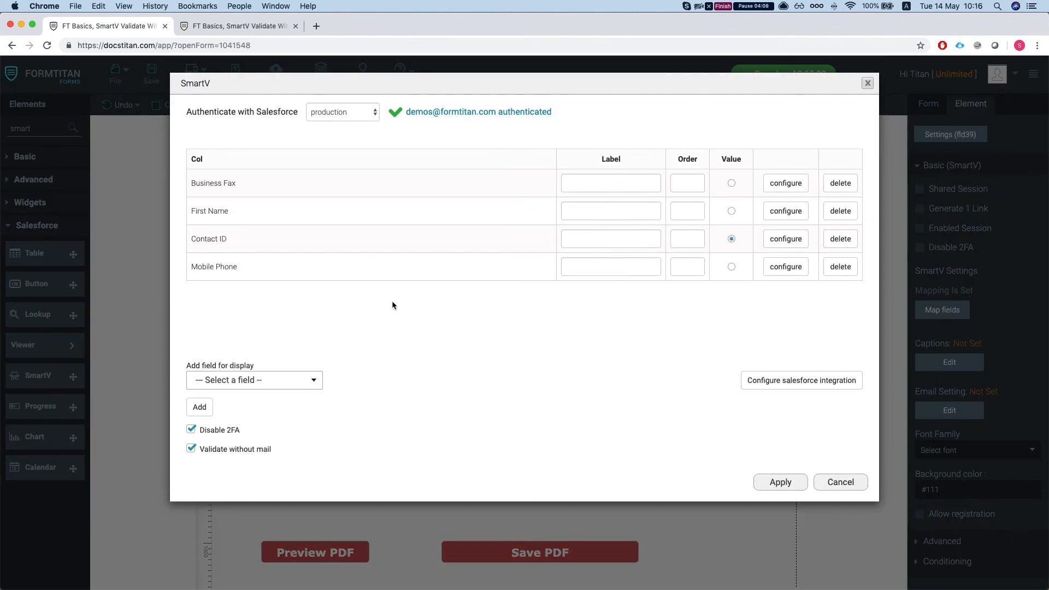
left_click(256, 381)
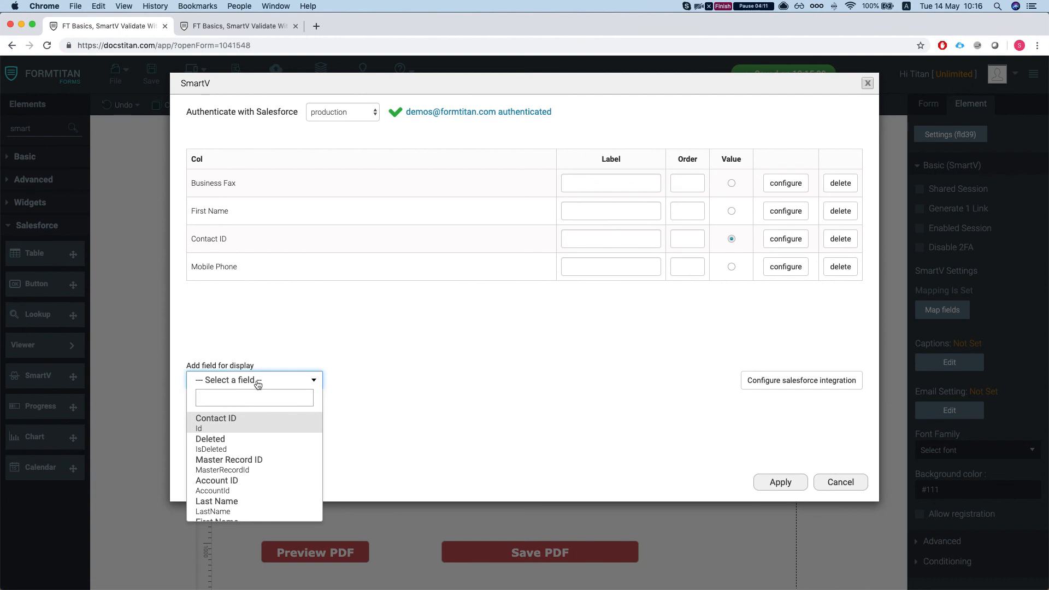
type("email")
key("Return")
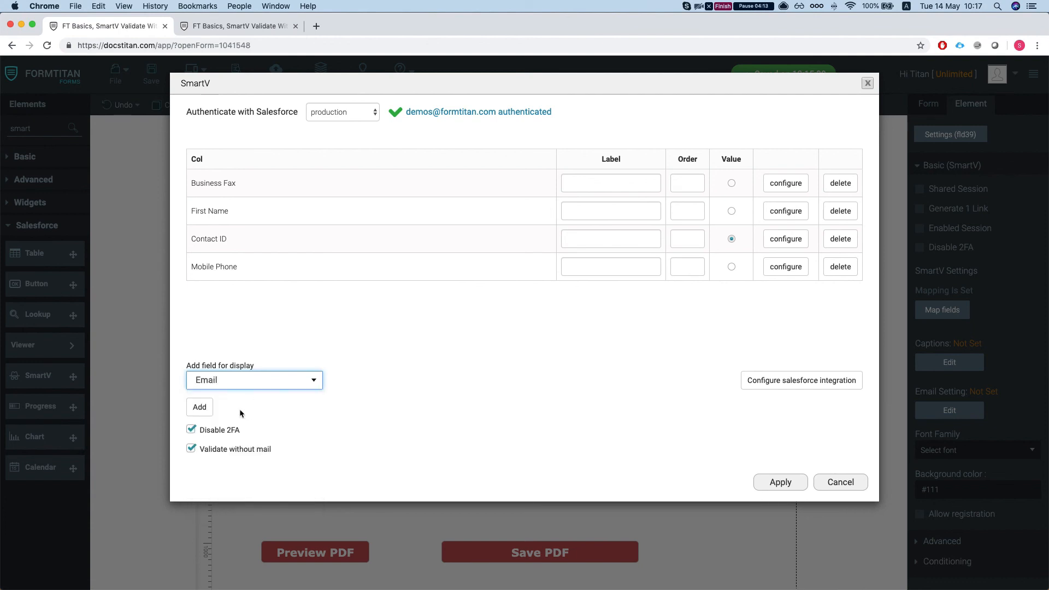
left_click(199, 407)
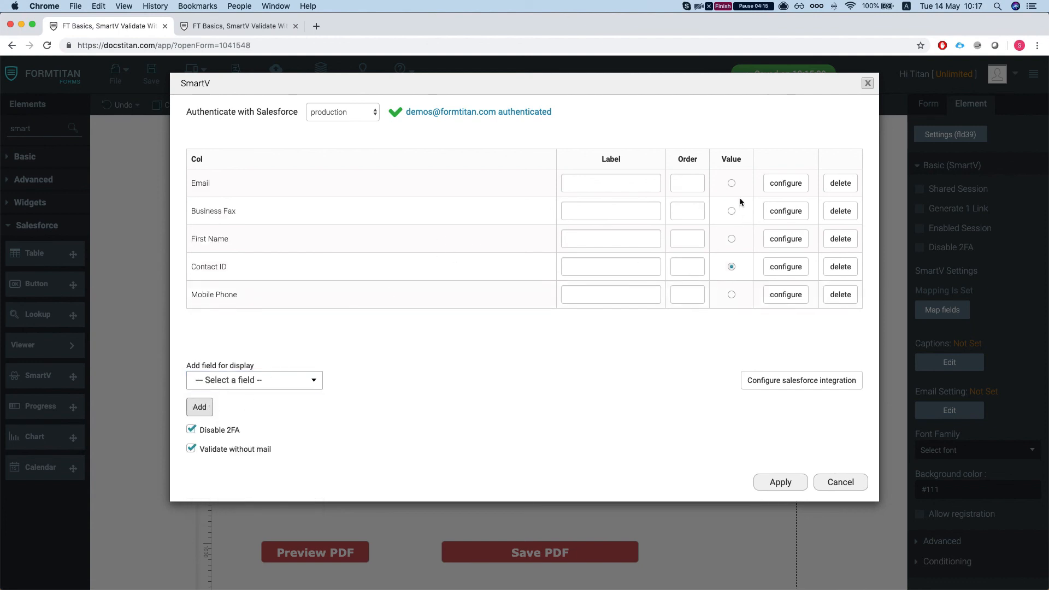
Try Password mode in the Email field's configuration and discard the field settings.
left_click(785, 183)
left_click(408, 147)
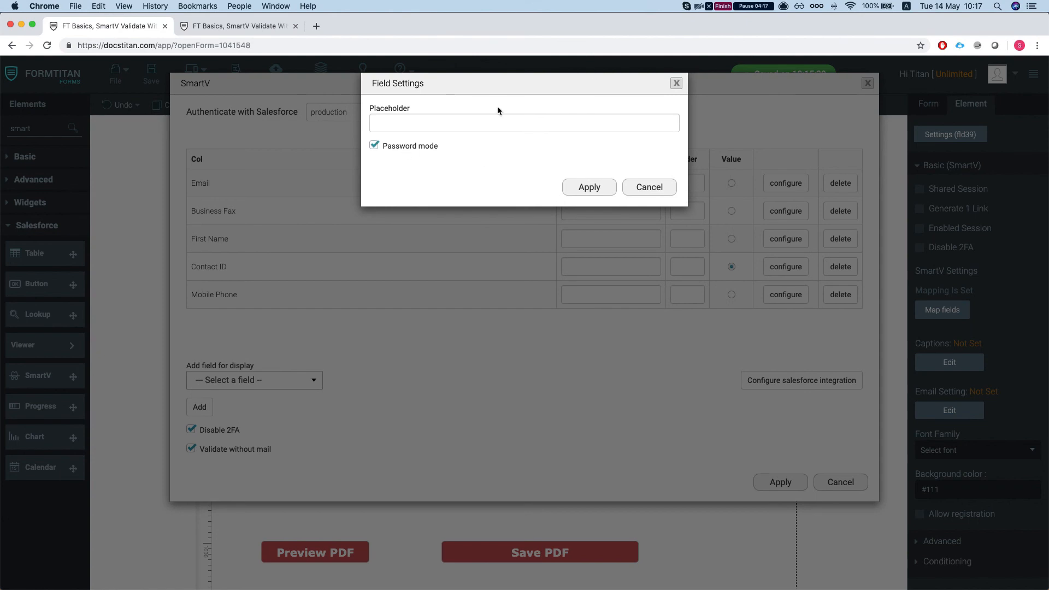
left_click(397, 149)
left_click(646, 191)
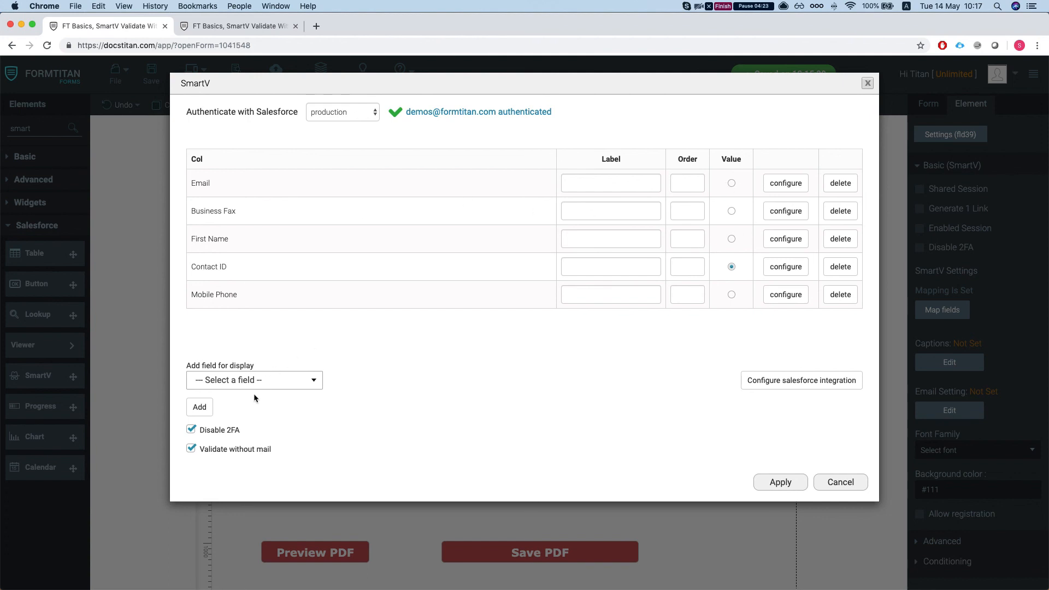
Turn off Disable 2FA in the SmartV mapping and reload the published form's login page.
left_click(190, 429)
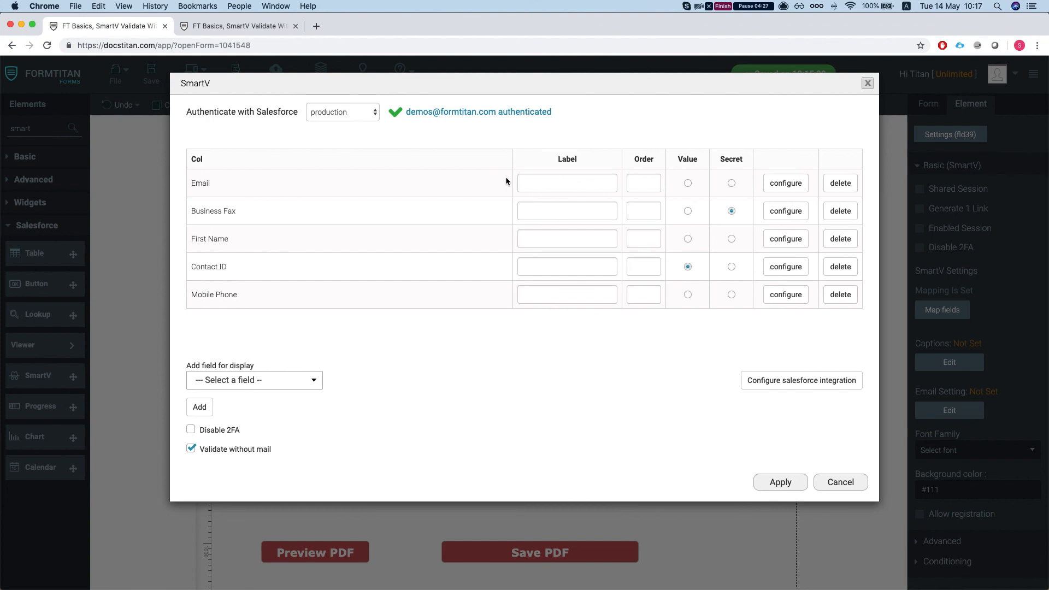
left_click(266, 30)
key("super+r")
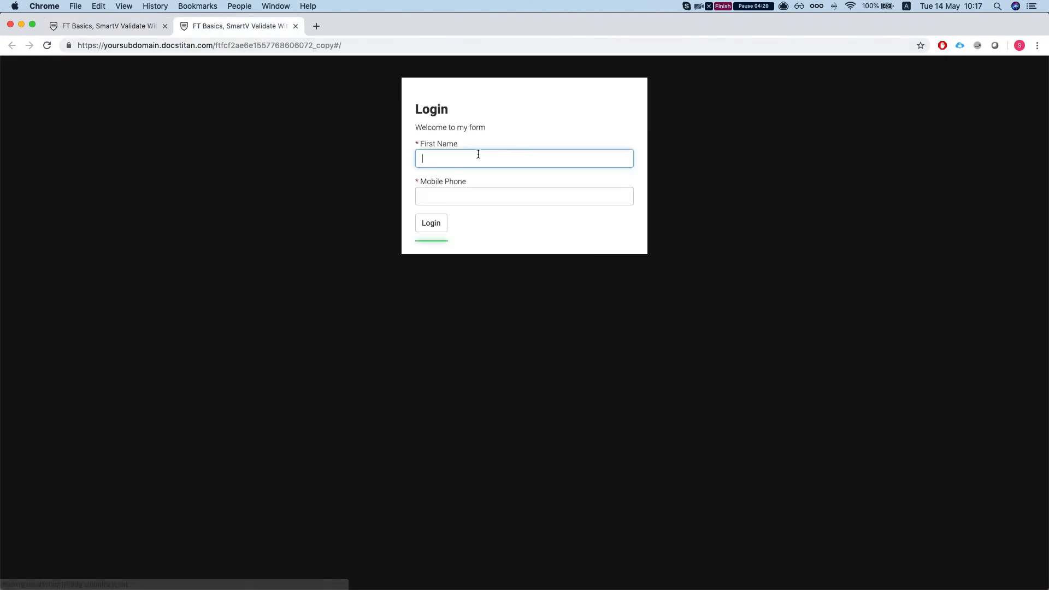
Log in to the published form with the contact's first name and mobile phone number, and fill in the verification code field.
left_click(478, 195)
left_click(485, 158)
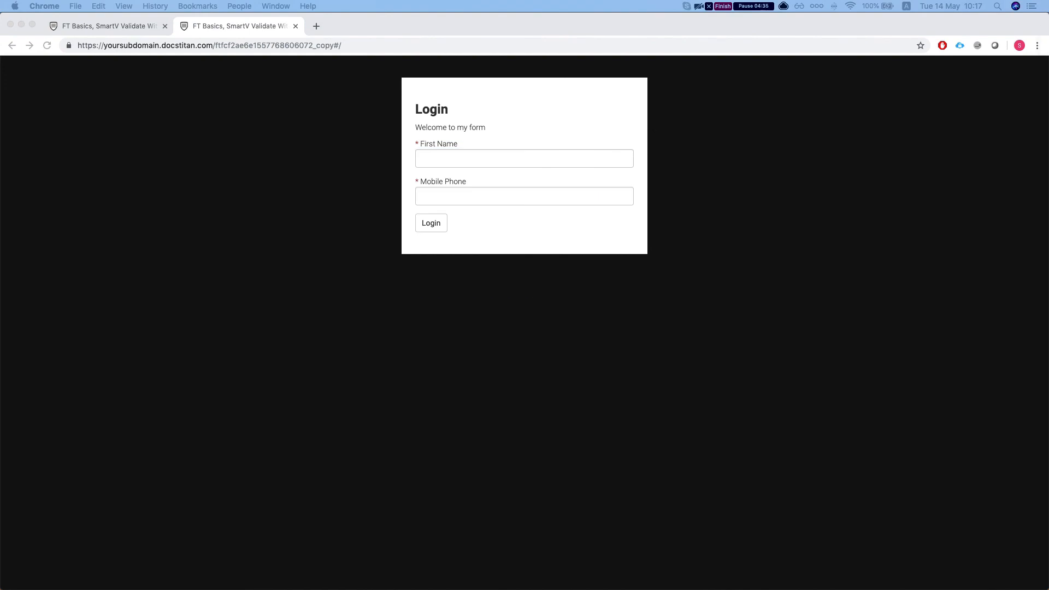
left_click(475, 152)
type("Gene first")
left_click(543, 198)
type("••")
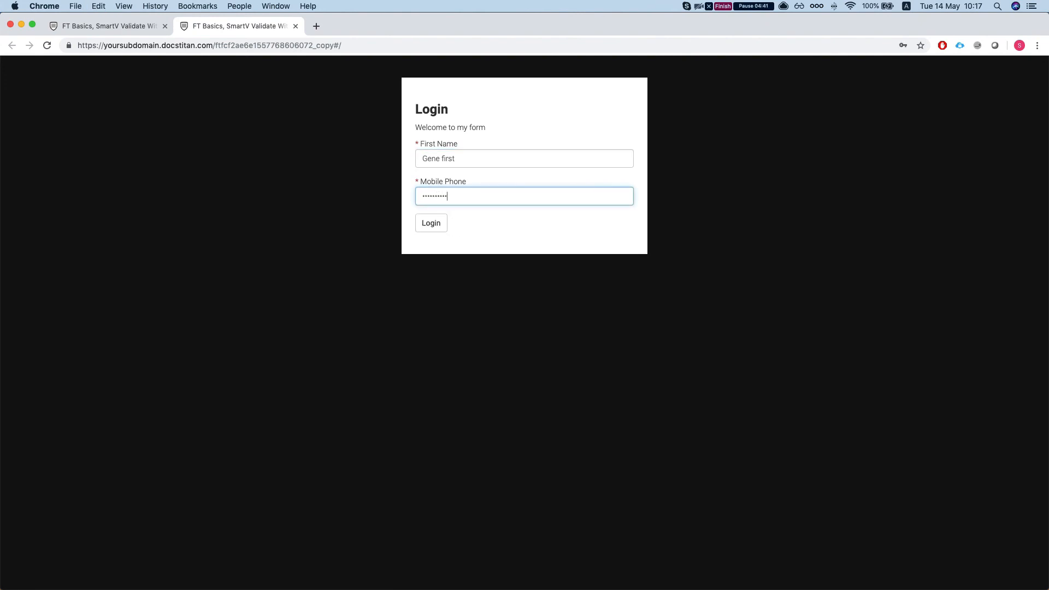
left_click(438, 228)
type("••••••••••••••••")
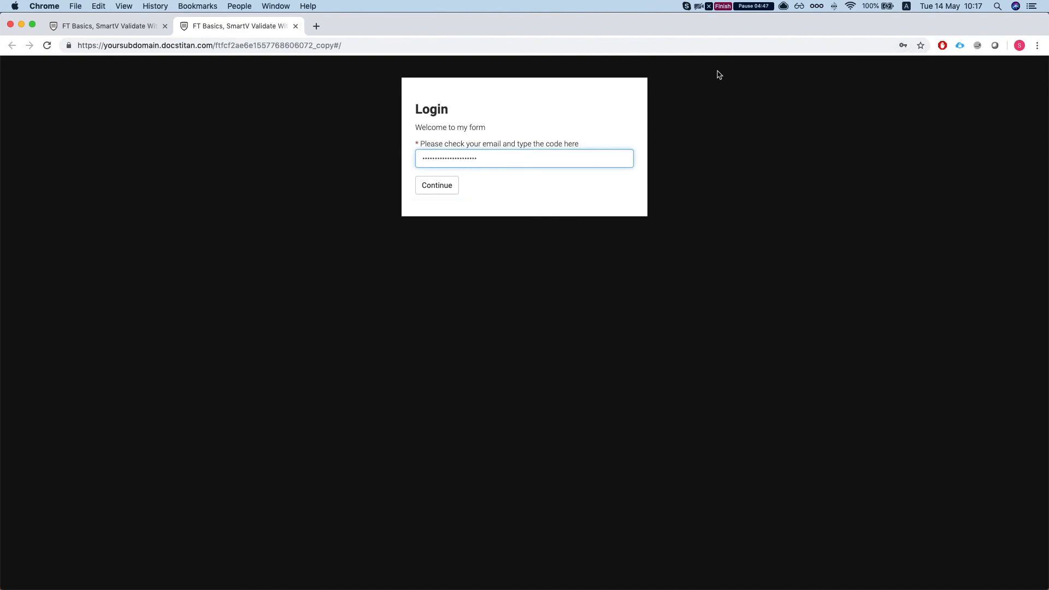